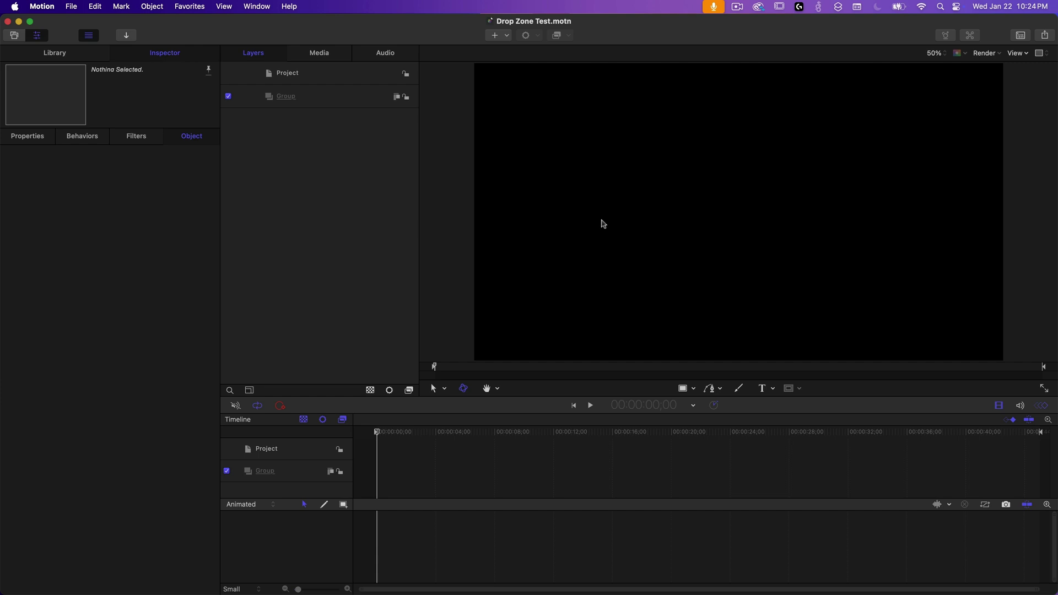
- Add five Drop Zone objects to the group from the Add Object menu
click(506, 36)
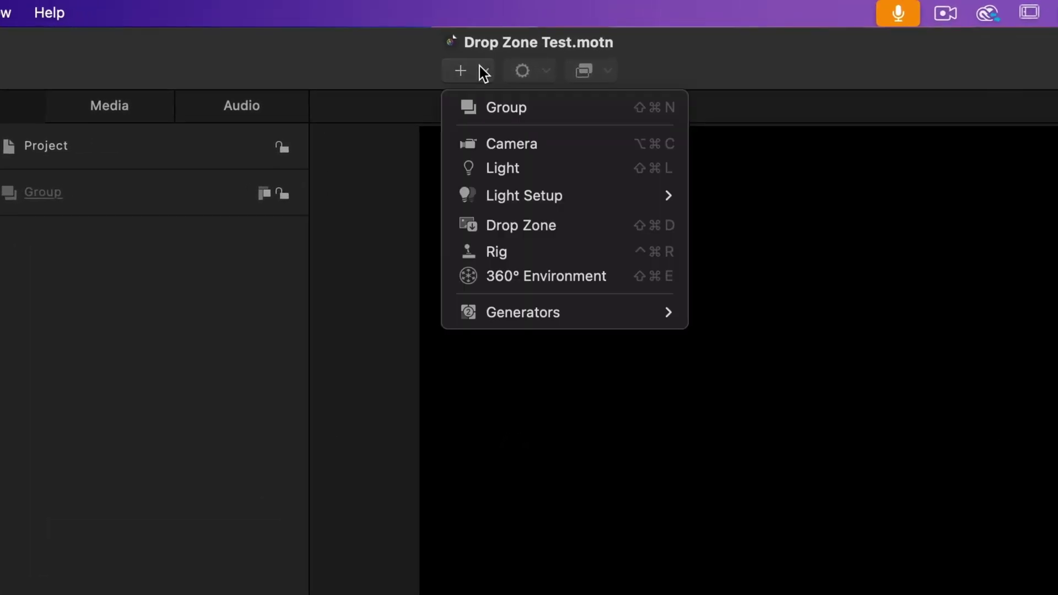
click(604, 230)
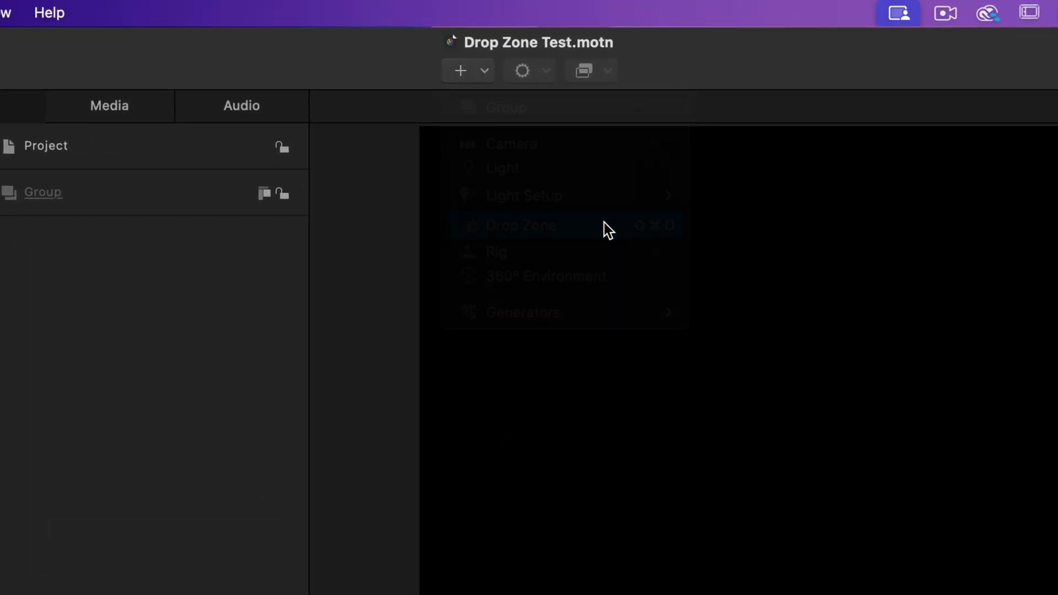
click(483, 74)
click(586, 226)
click(483, 73)
click(567, 225)
click(479, 76)
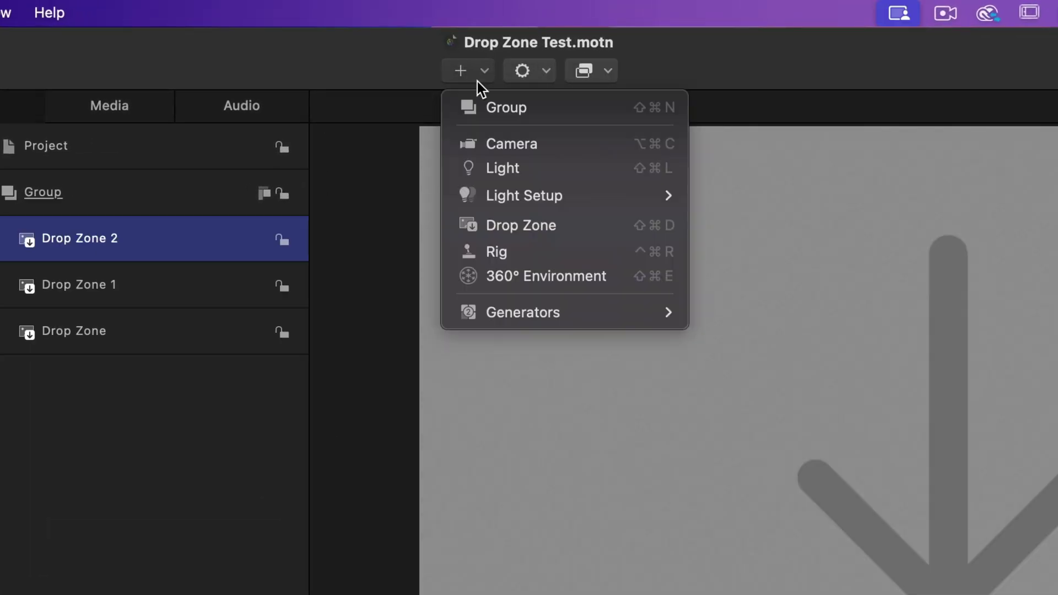
click(521, 226)
click(479, 71)
click(587, 226)
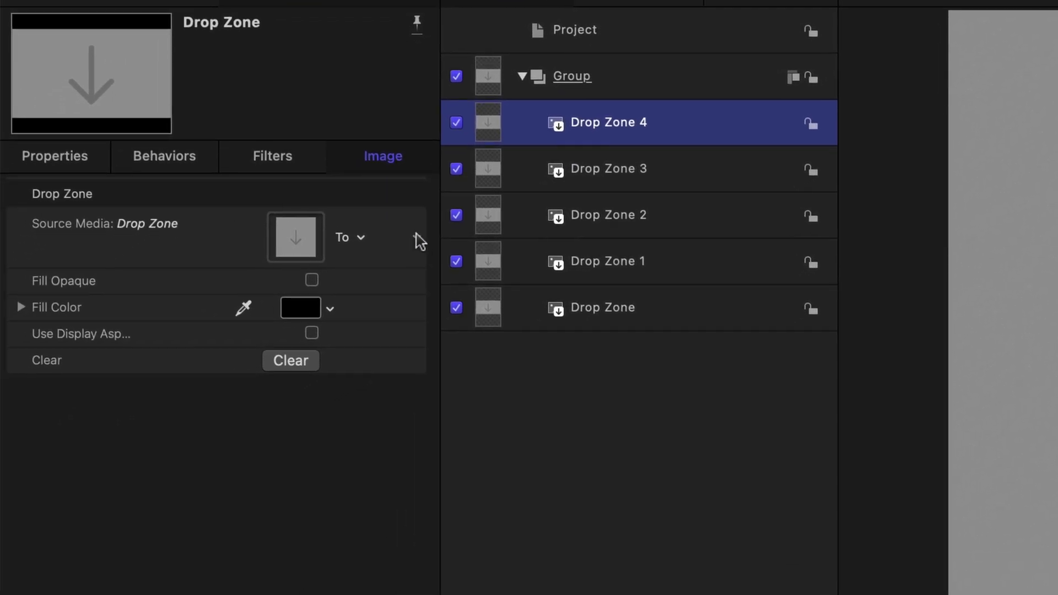
- Check the Source Media parameter's publish option, leaving it unchanged
right_click(418, 239)
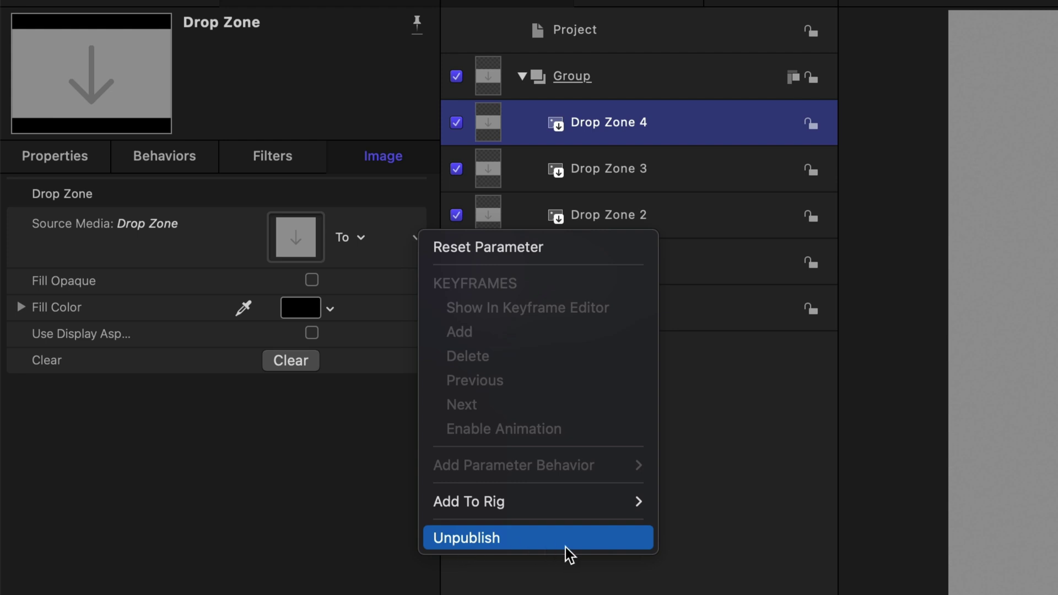
click(692, 524)
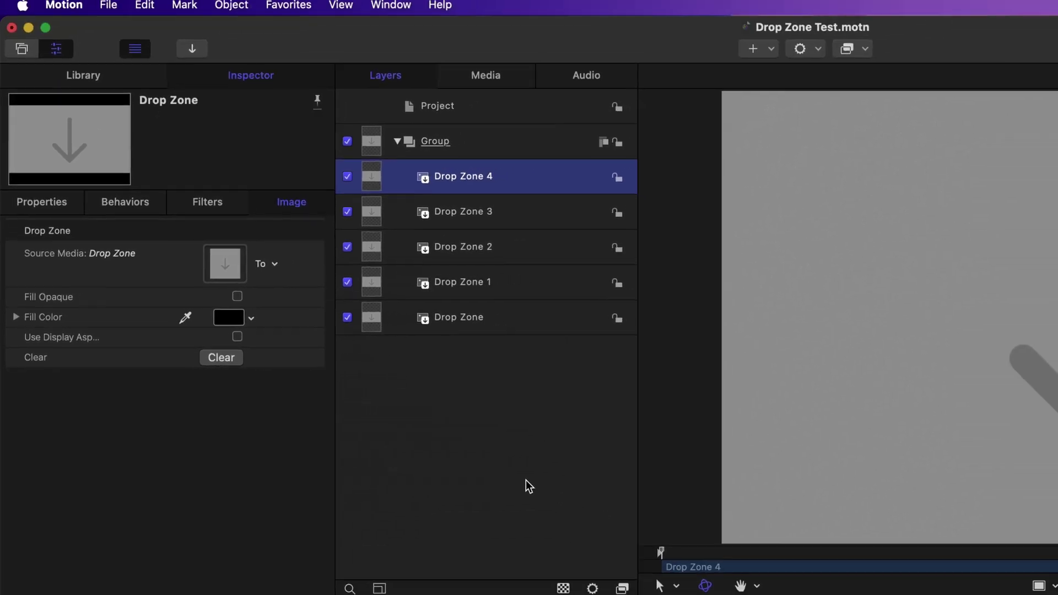
click(141, 9)
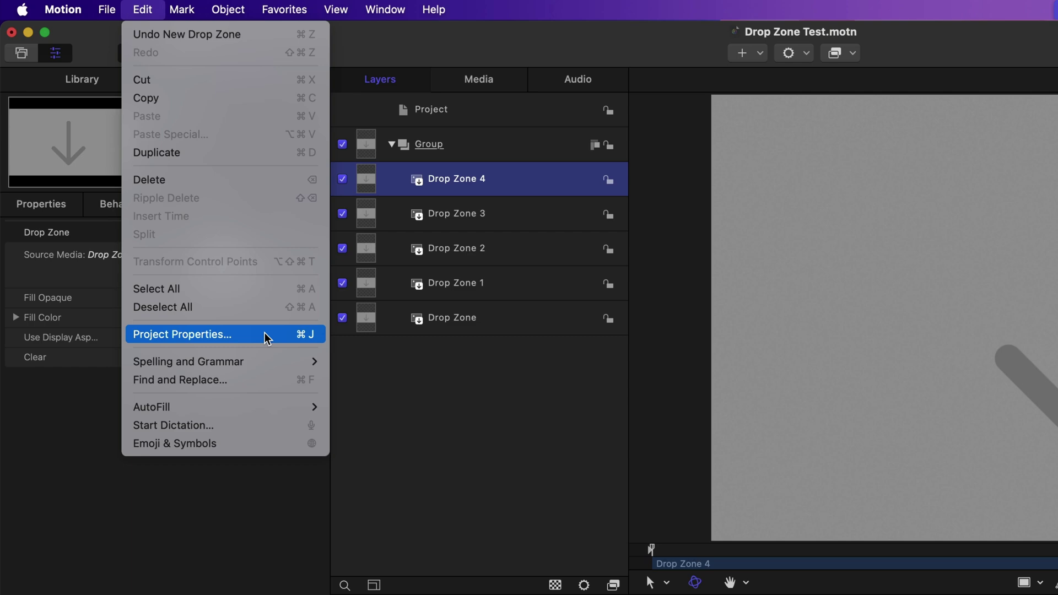
- Review the five published source media in Project > Publishing, then save the project
key(super+j)
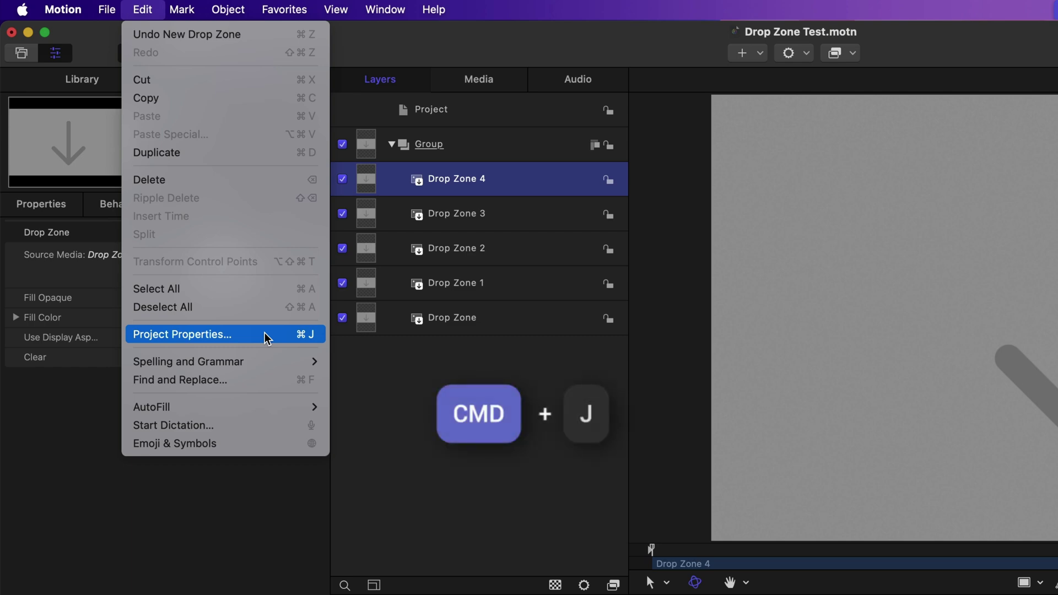
click(265, 335)
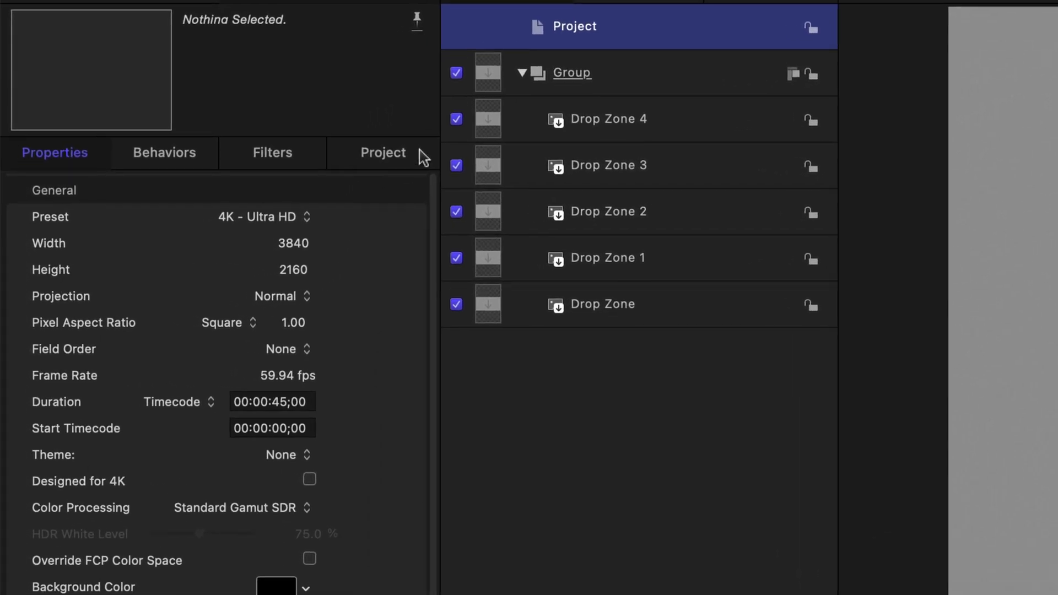
click(405, 153)
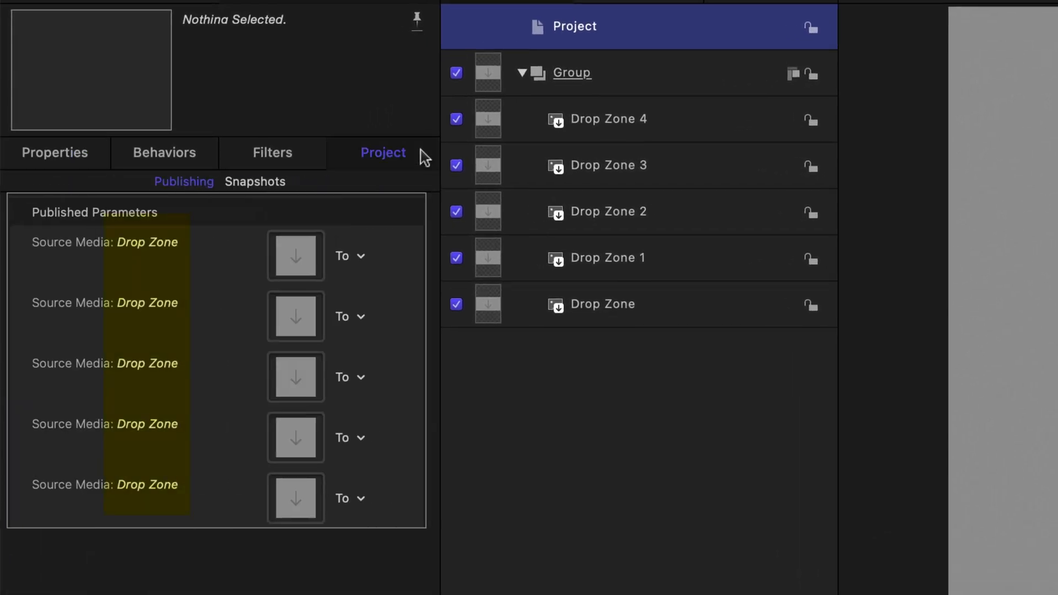
mouse_move(92, 495)
click(79, 501)
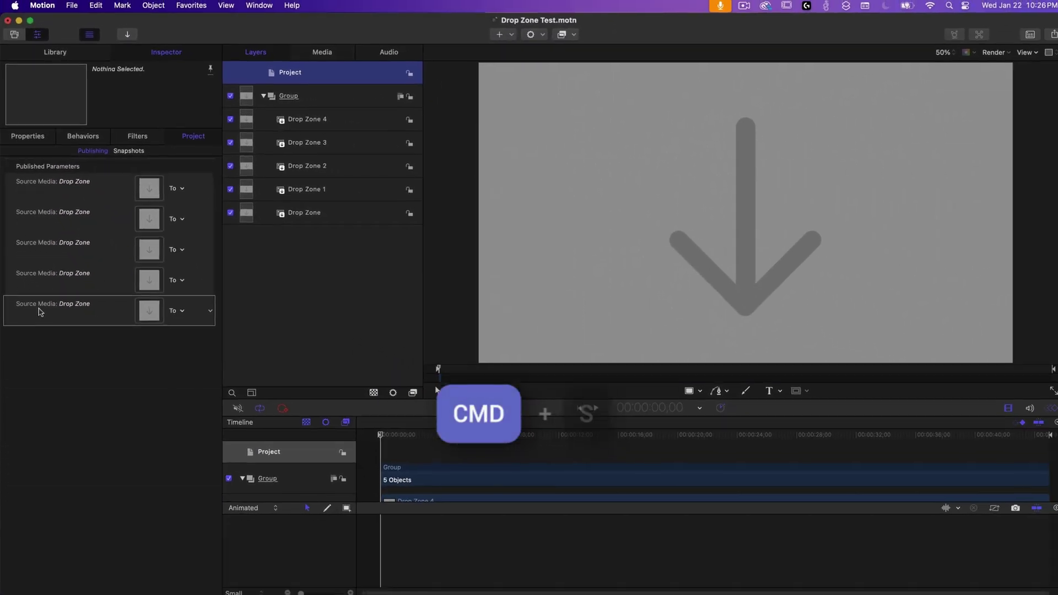
key(super+s)
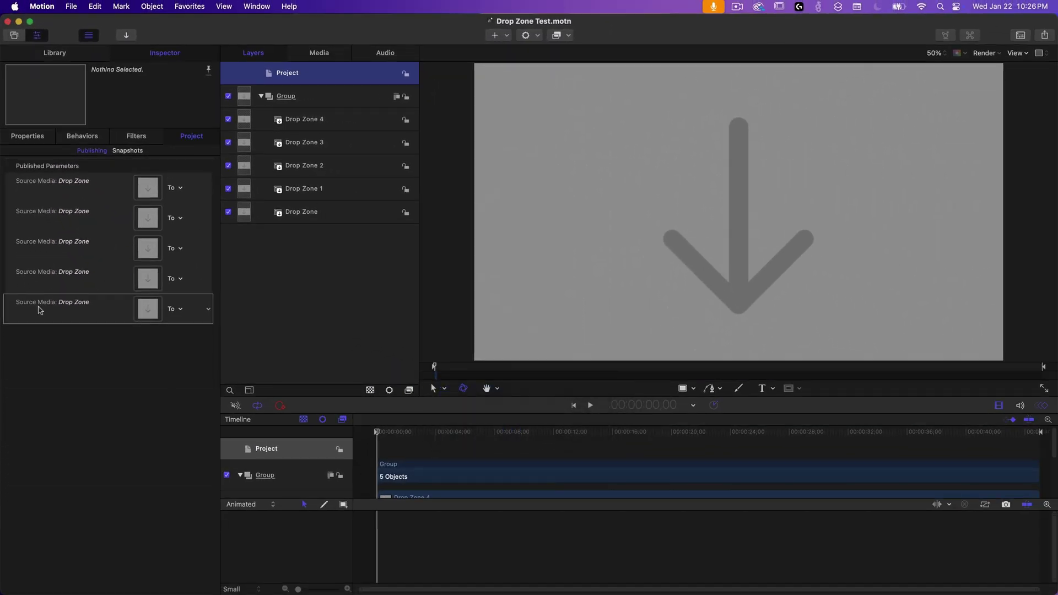
key(super+Tab)
key(super+Tab)
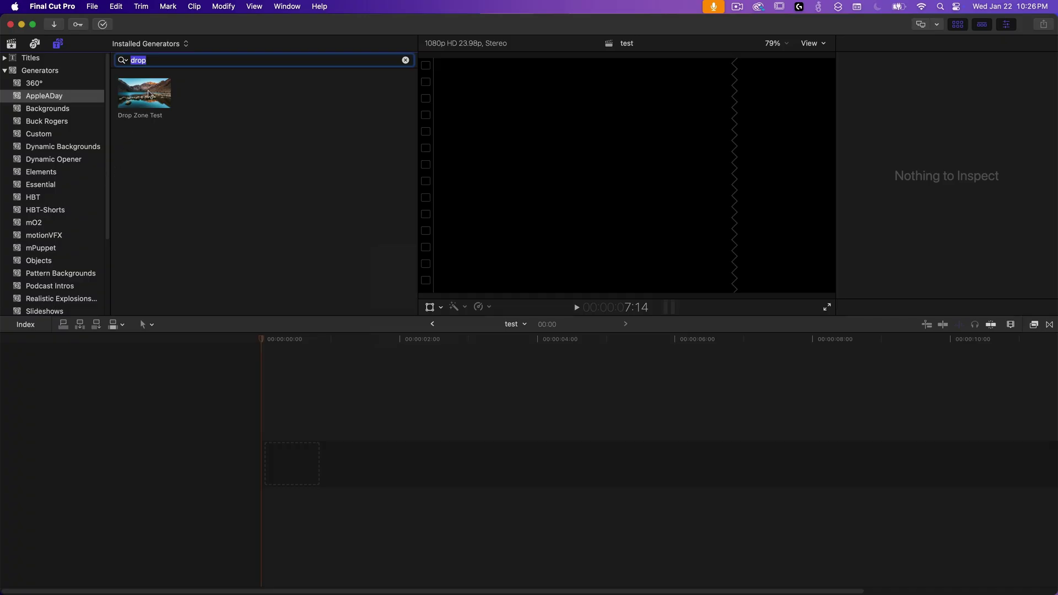
- Drag the Drop Zone Test generator into the Final Cut Pro timeline
drag(151, 94, 273, 461)
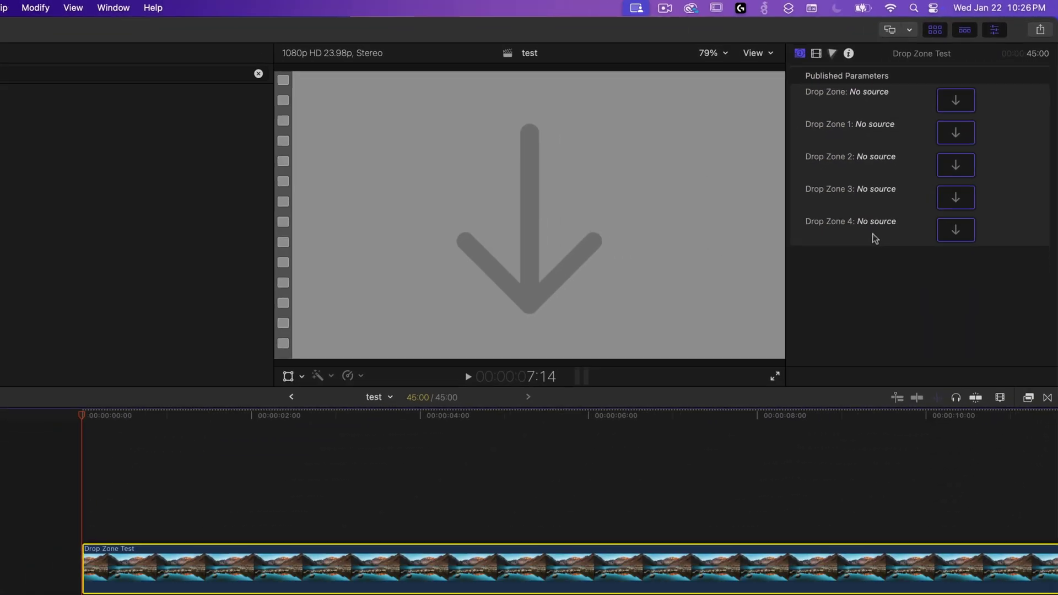
key(super+Tab)
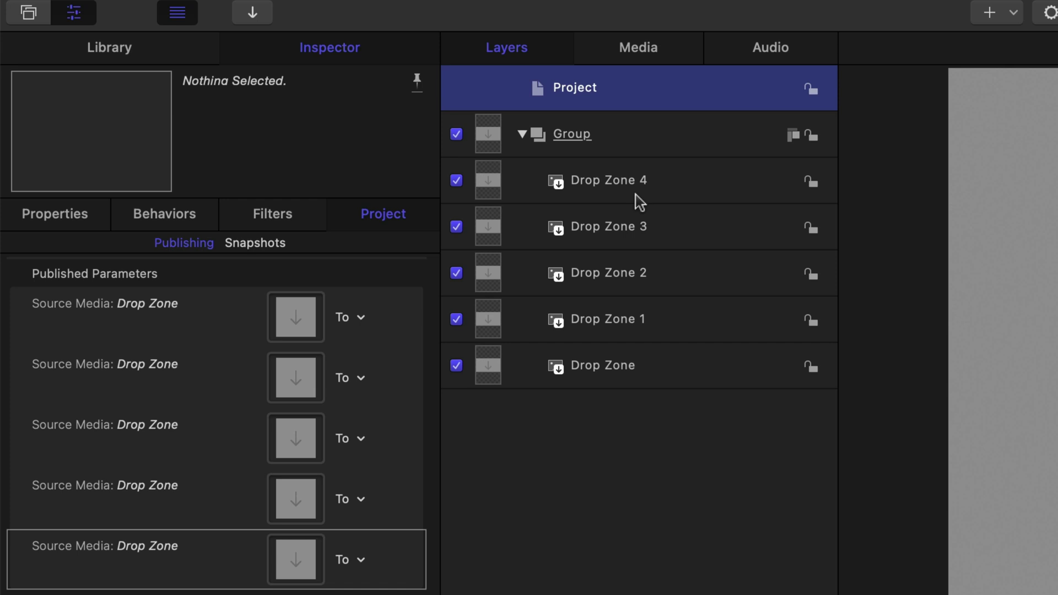
- Rename the bottom three drop zone layers DZ 1, DZ 2 and DZ 3
click(601, 373)
double_click(600, 365)
text(DZ 1)
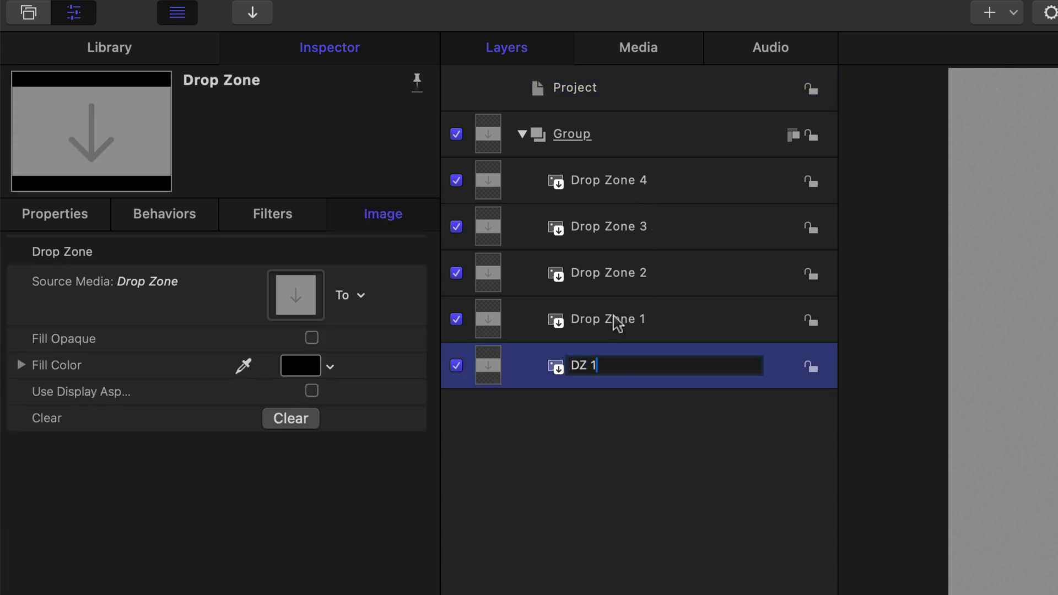
double_click(601, 319)
text(DZ 2)
click(627, 286)
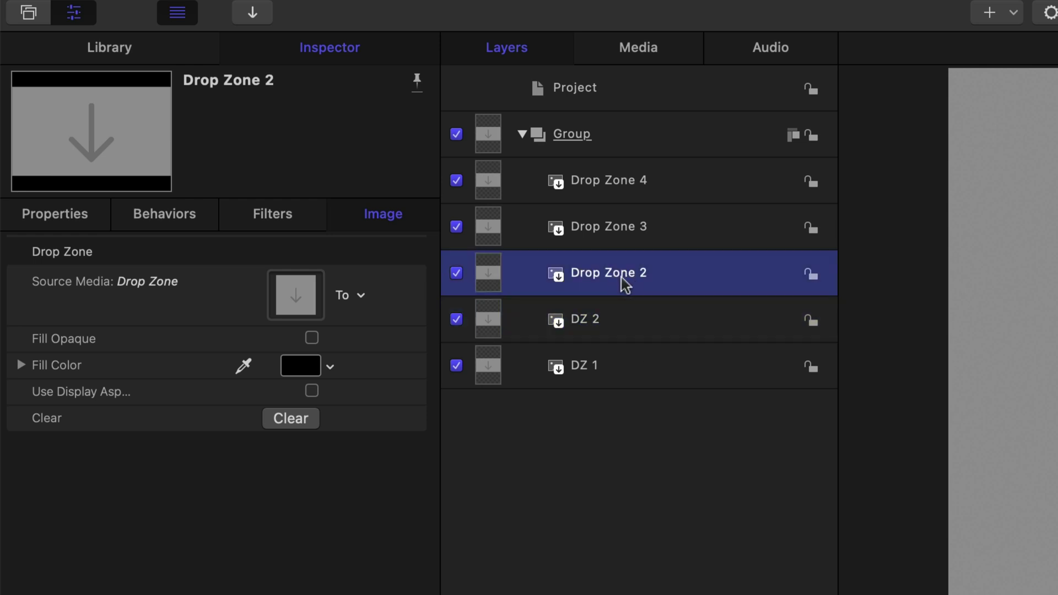
double_click(608, 278)
triple_click(625, 279)
text(DZ 3)
- Rename the remaining layers DZ 4 and DZ 5, then save the project
double_click(606, 229)
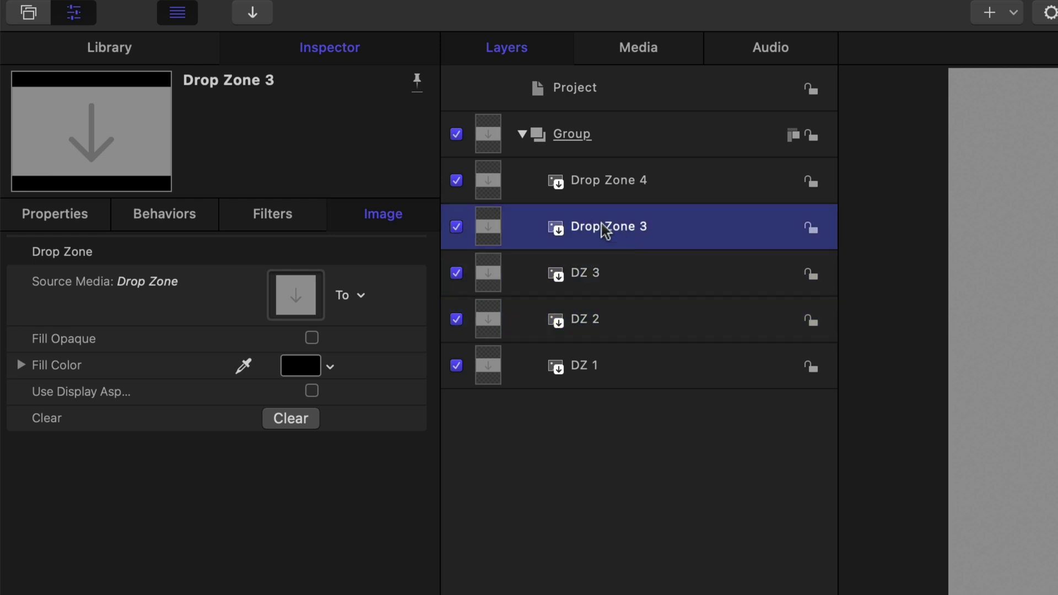
text(DZ 4)
double_click(604, 180)
text(D)
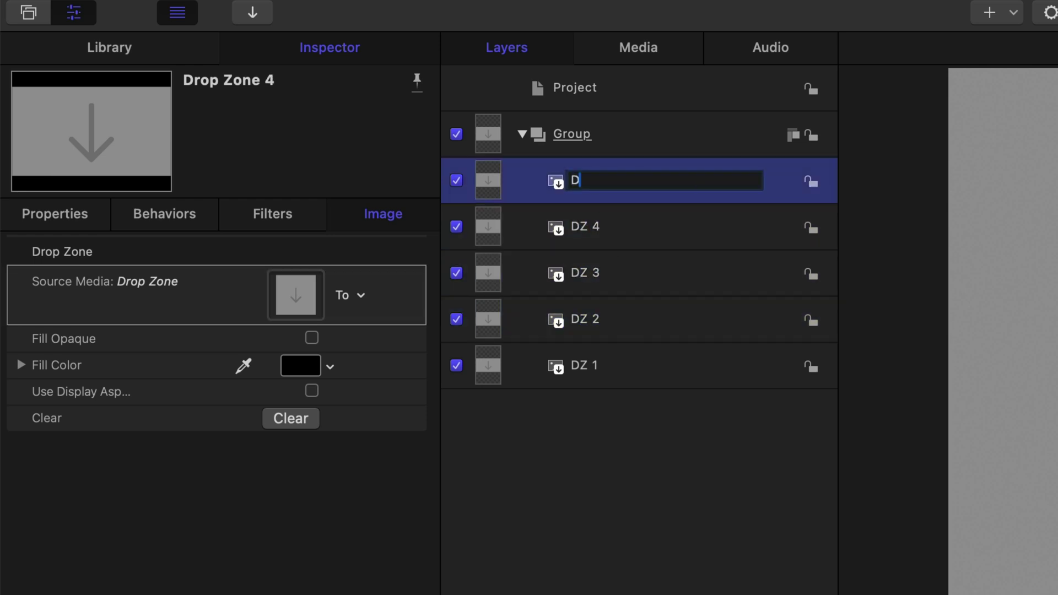
text(Z 5)
key(Return)
key(super+s)
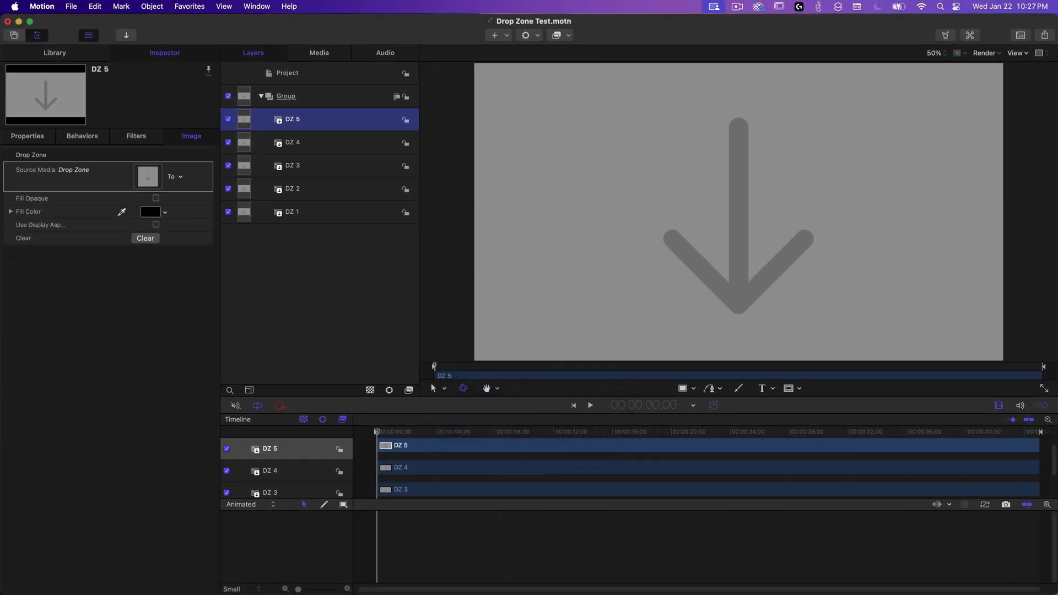
key(super+Tab)
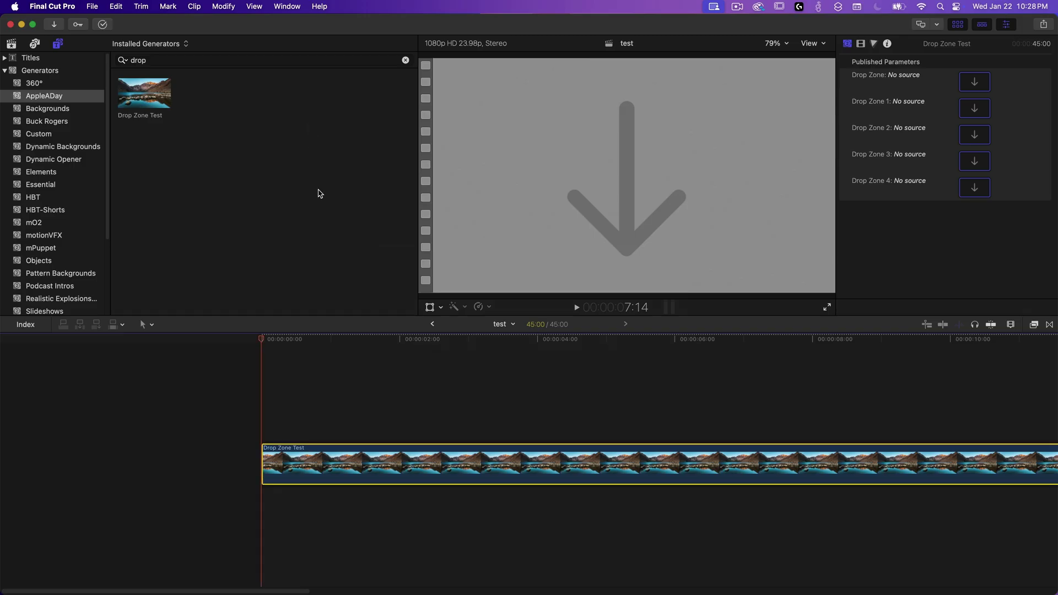
- Delete the Drop Zone Test clip and drag a fresh copy into the timeline
key(Delete)
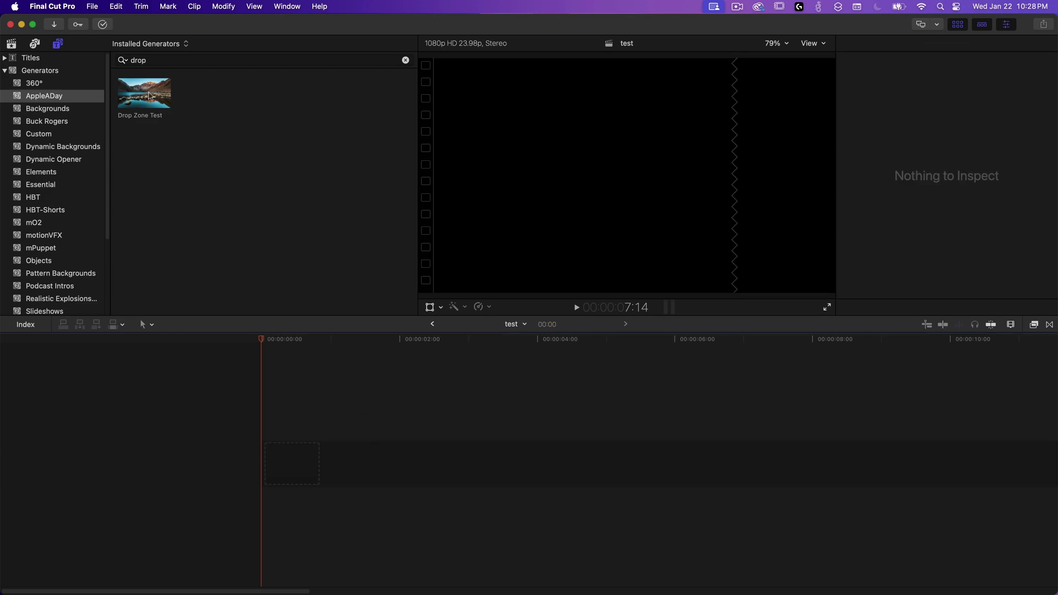
drag(145, 93, 267, 452)
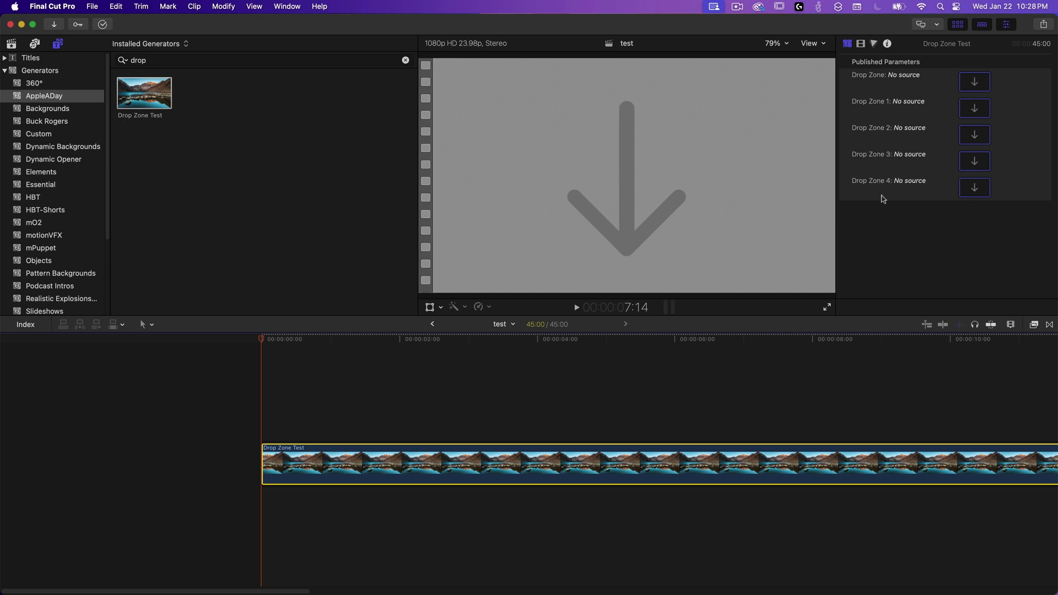
key(super+Tab)
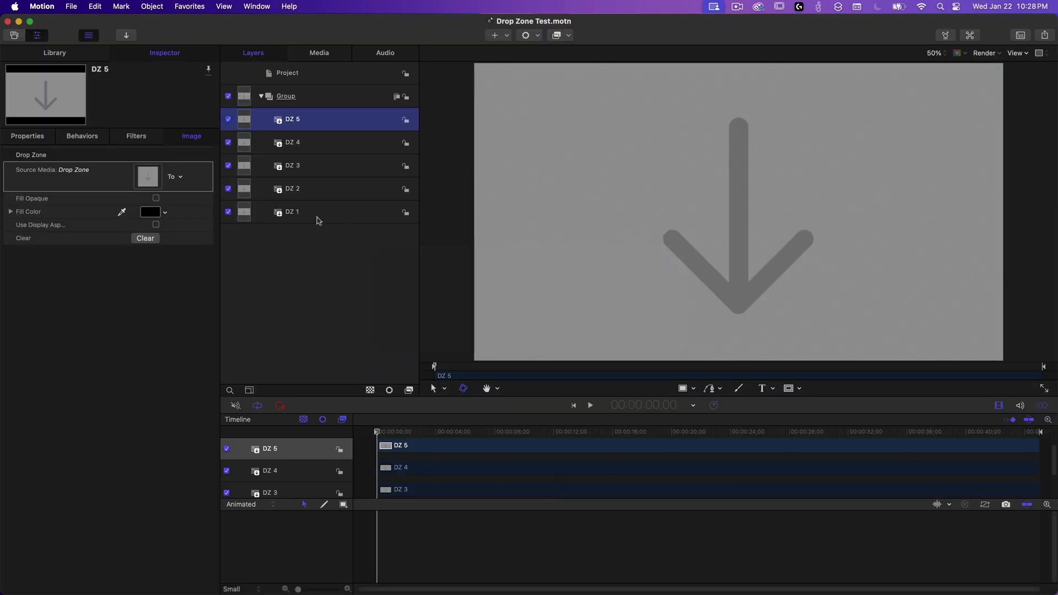
- Unpublish, then republish, DZ 1's Source Media parameter
click(316, 216)
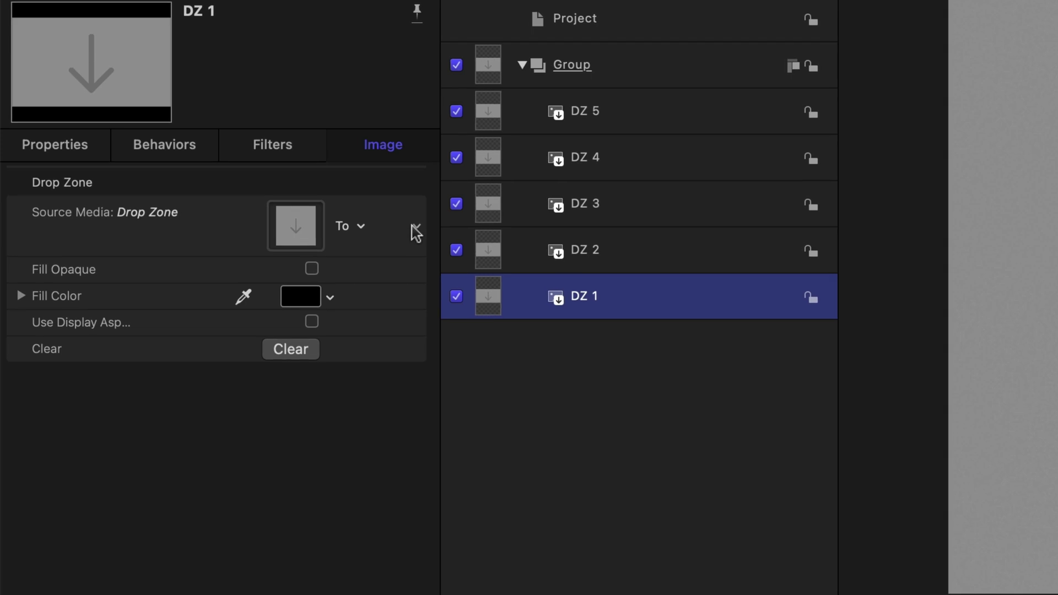
click(416, 232)
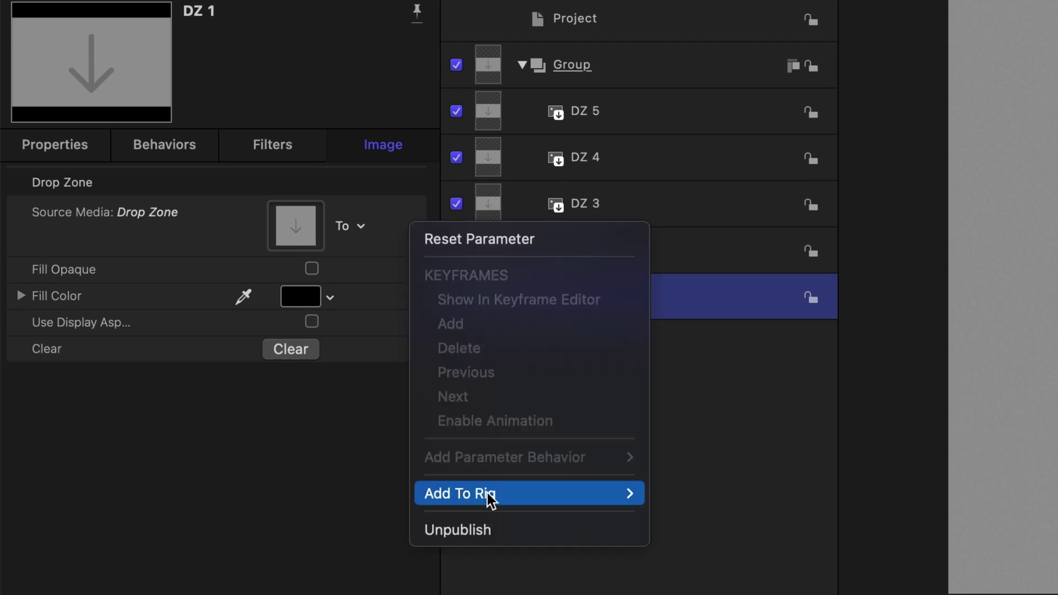
click(525, 539)
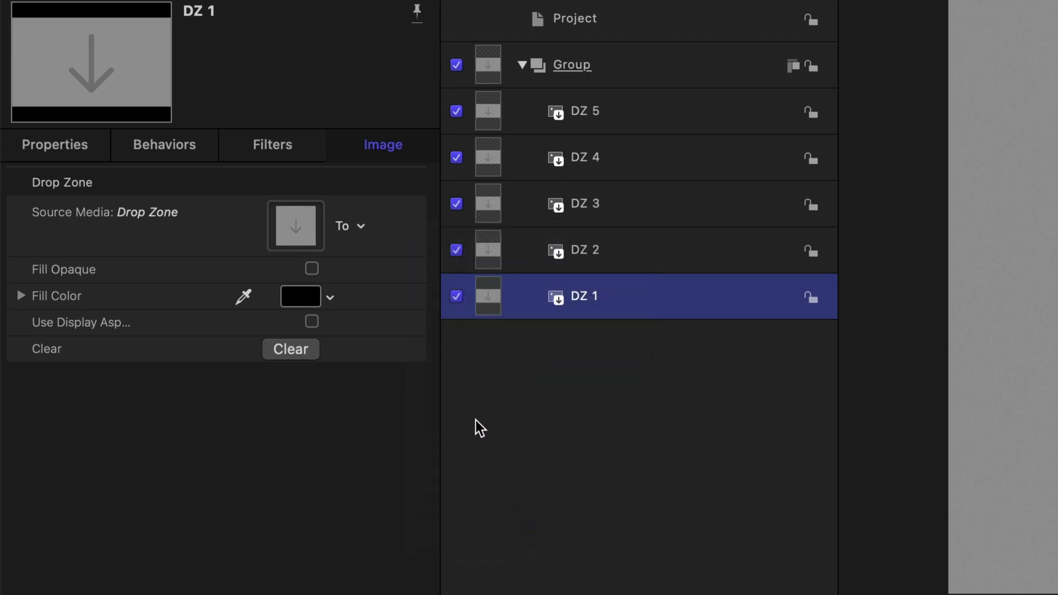
click(415, 231)
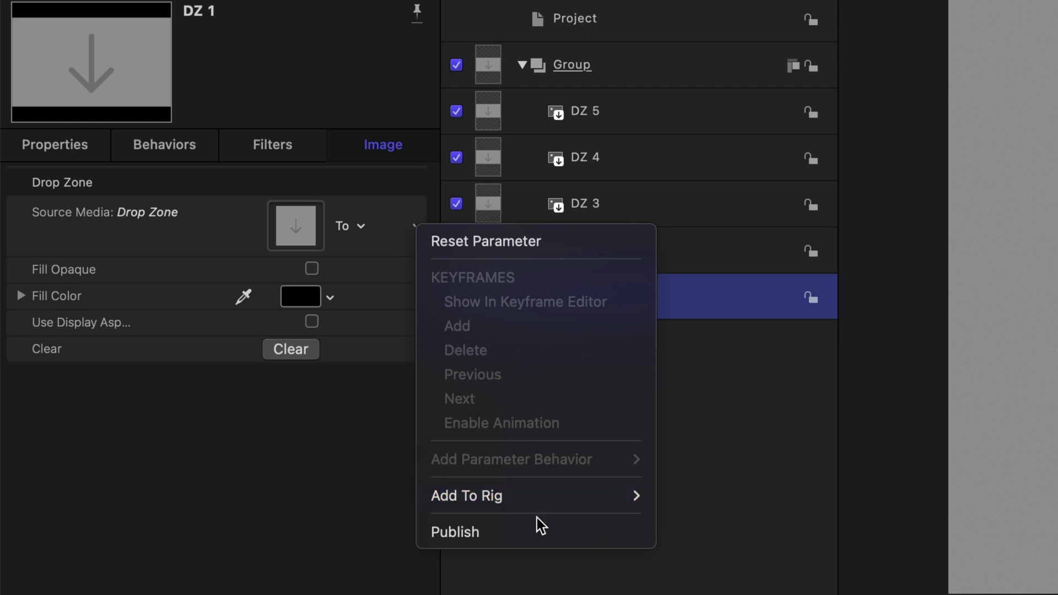
click(538, 539)
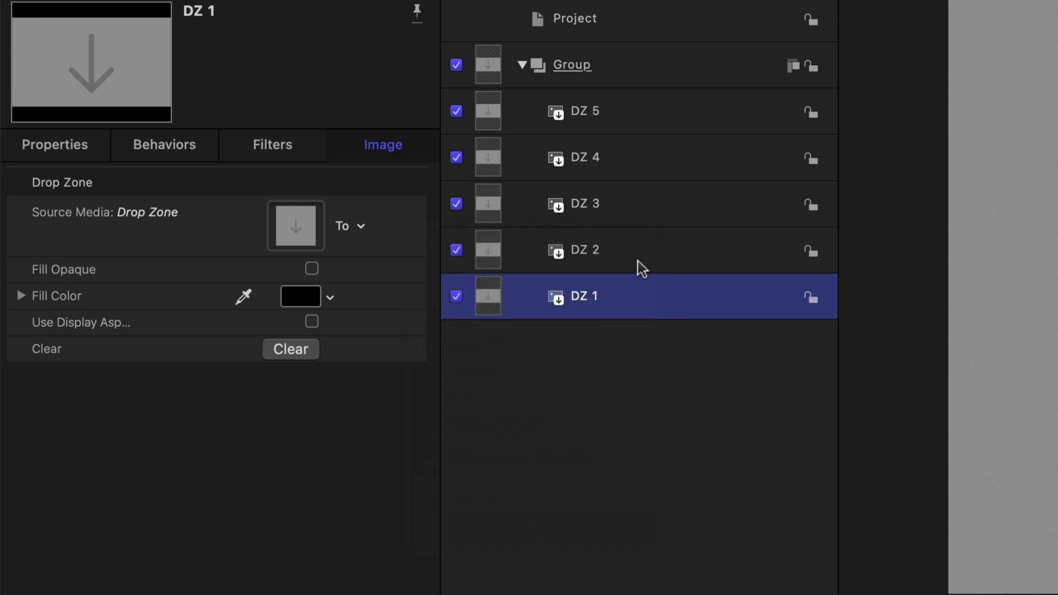
- Publish the Source Media parameter of DZ 2 and DZ 3
click(637, 265)
click(668, 206)
click(416, 225)
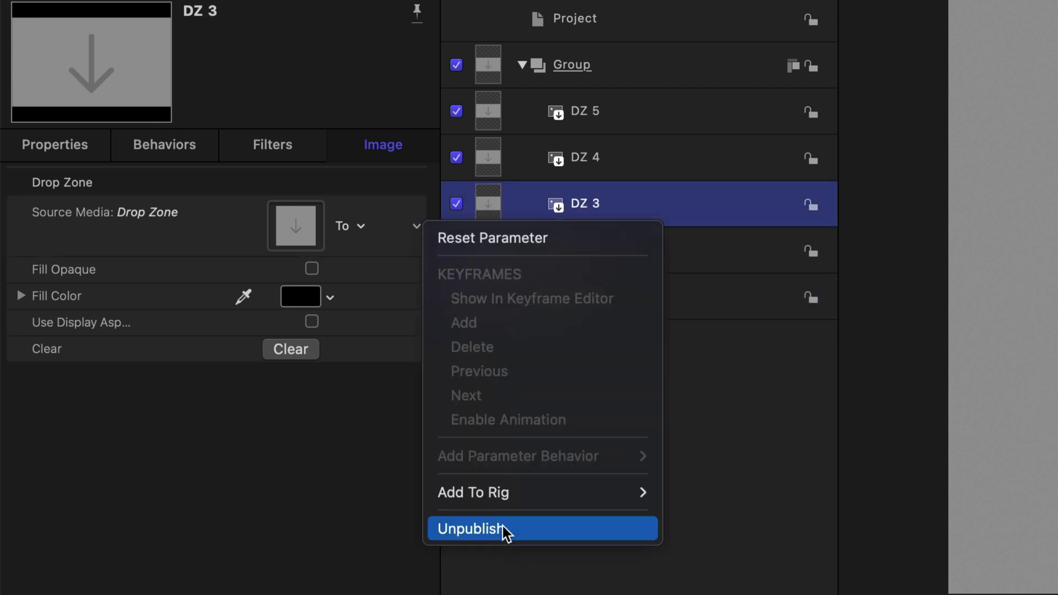
click(504, 531)
click(416, 225)
click(497, 531)
- Publish DZ 4's Source Media, check DZ 5's options, and save the project
click(586, 157)
click(416, 226)
click(498, 531)
click(603, 110)
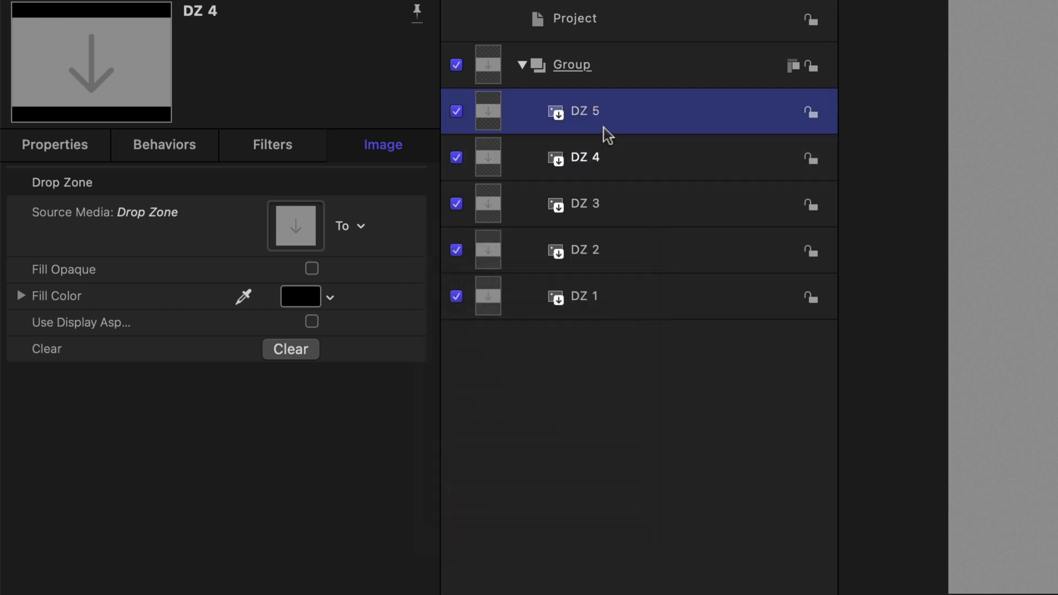
click(416, 226)
key(Escape)
key(super+s)
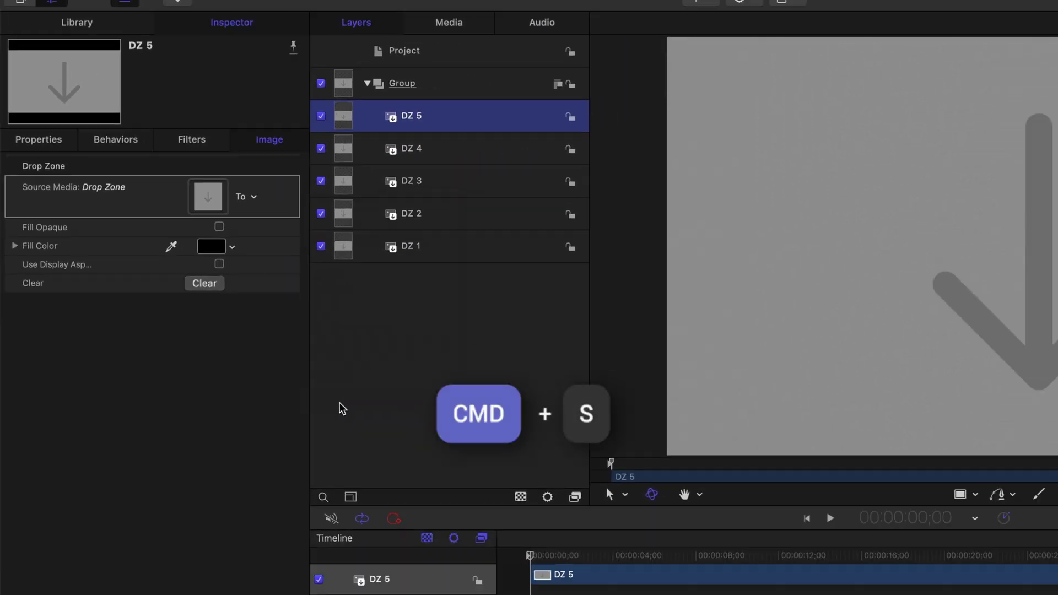
key(super+Tab)
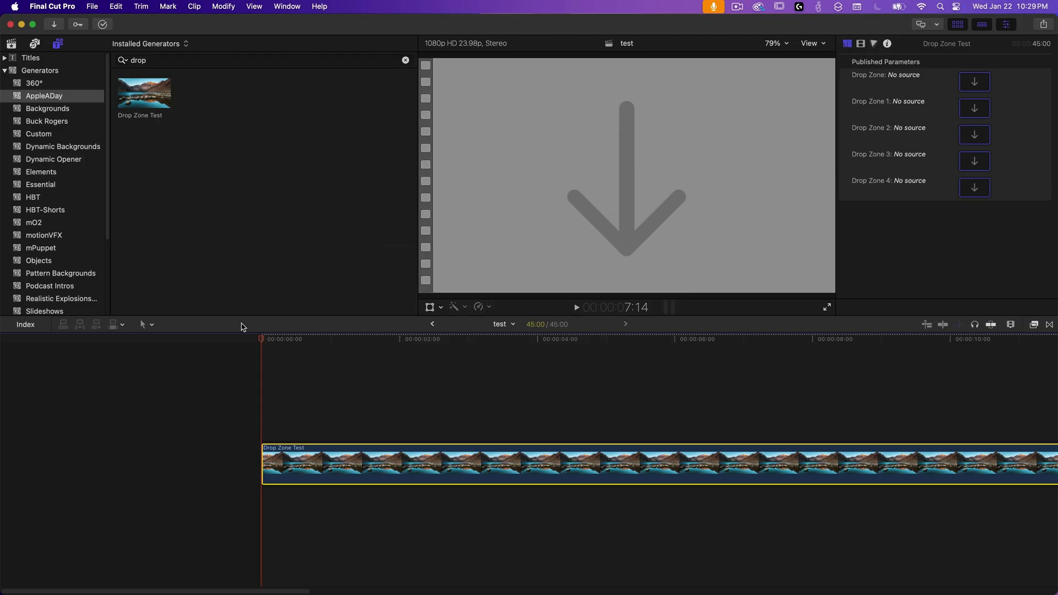
- Delete the old Drop Zone Test clip and drag a fresh one into the timeline
key(Delete)
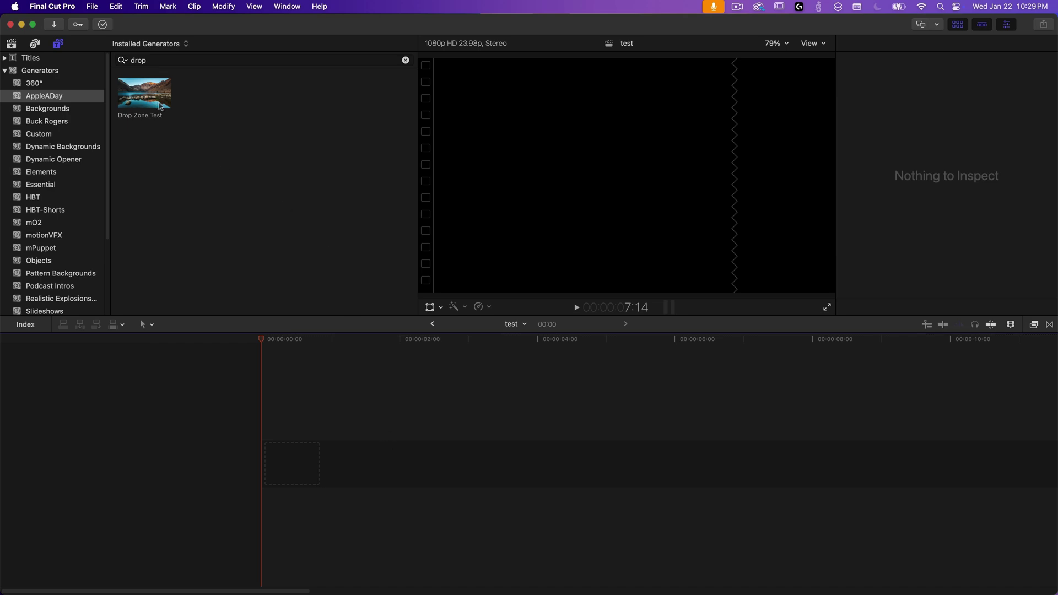
mouse_move(159, 106)
mouse_down()
mouse_move(288, 432)
mouse_move(276, 435)
mouse_up()
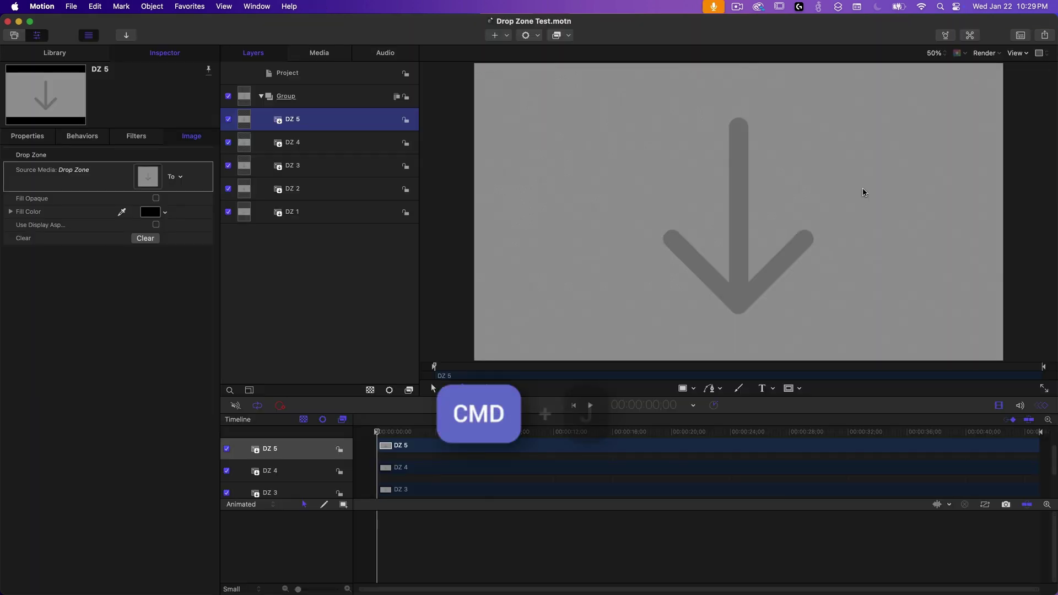
- Check the Publishing pane, then delete layers DZ 1 through DZ 5
key(super+j)
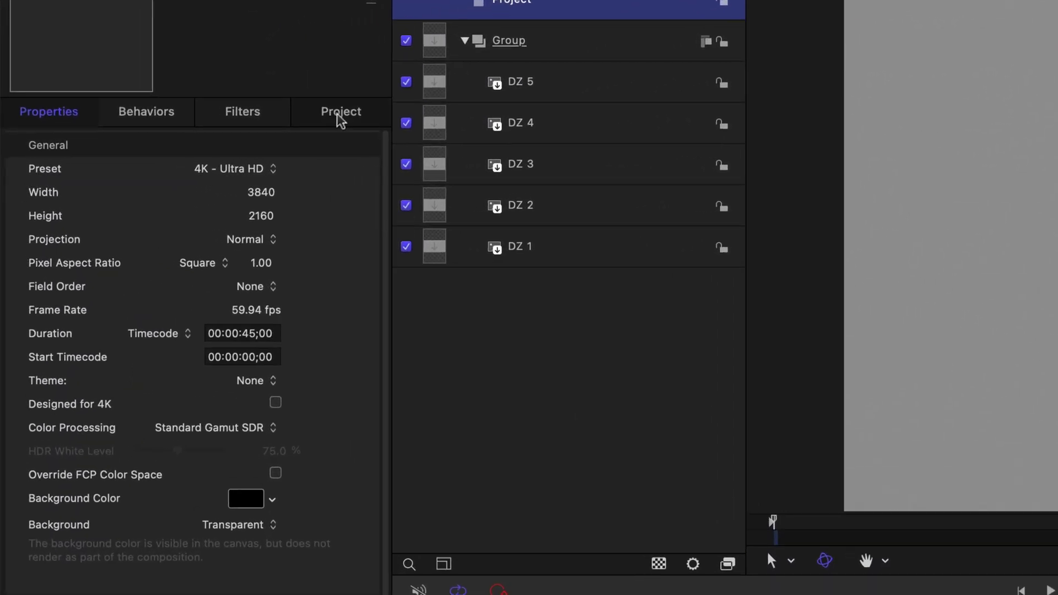
click(189, 138)
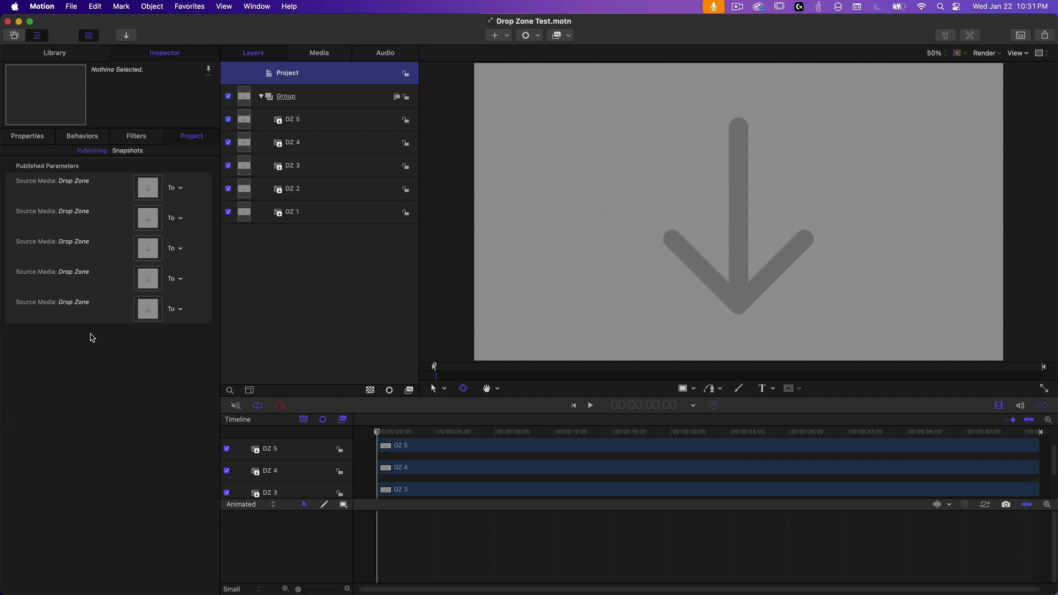
click(327, 212)
shift+click(343, 122)
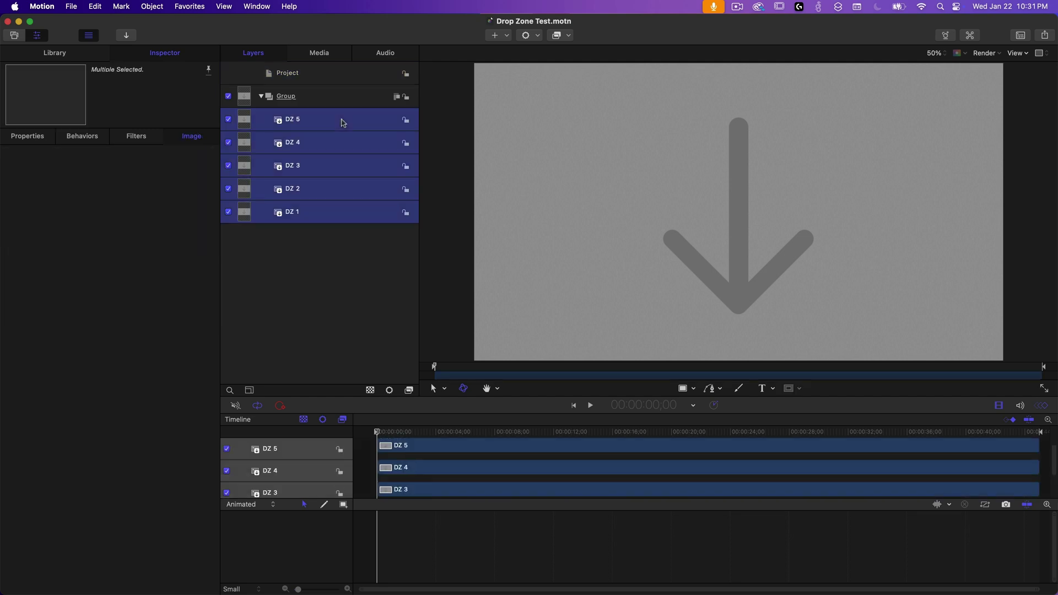
key(Delete)
key(super+Tab)
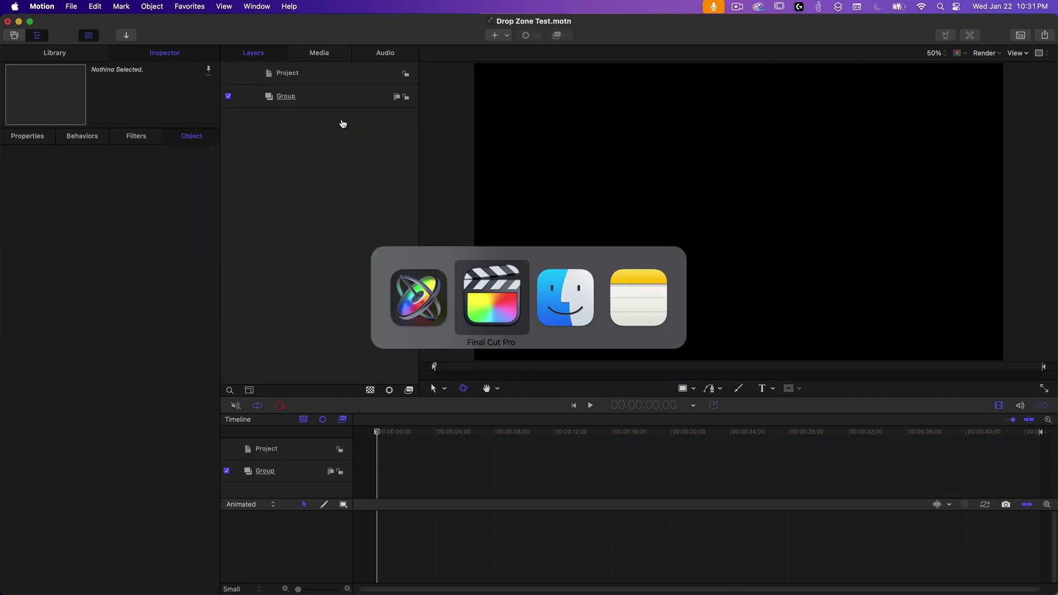
key(super+Tab)
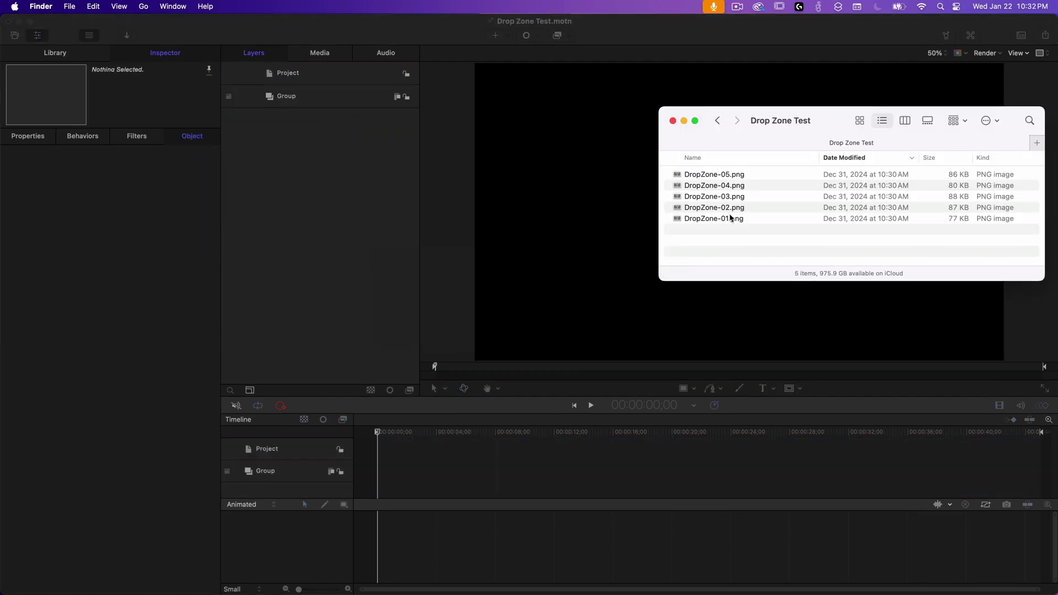
- Drag DropZone-01.png through DropZone-05.png from Finder into Motion's group
click(729, 217)
shift+click(730, 176)
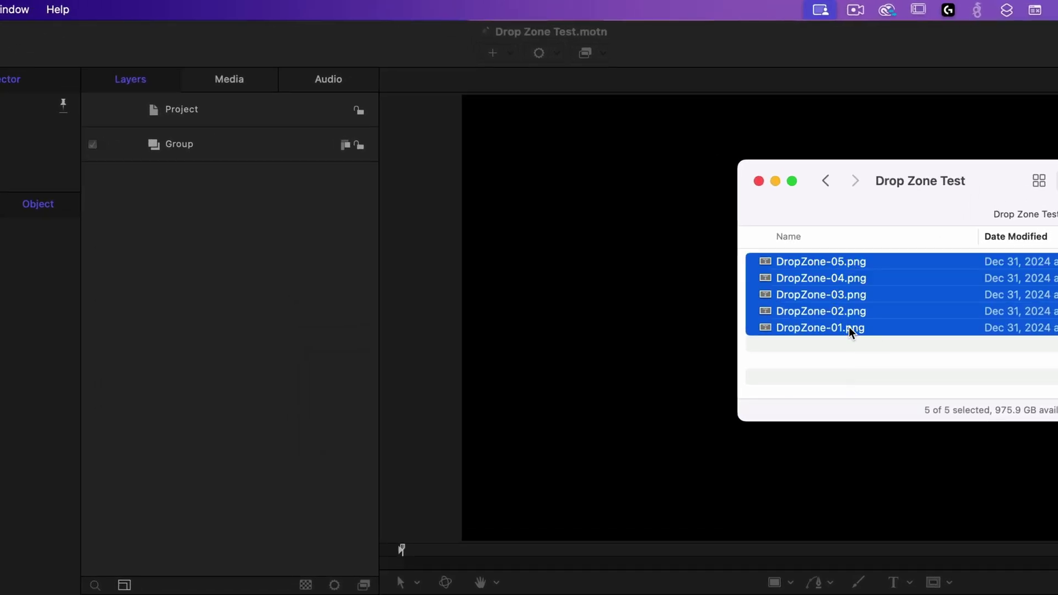
drag(851, 331, 198, 153)
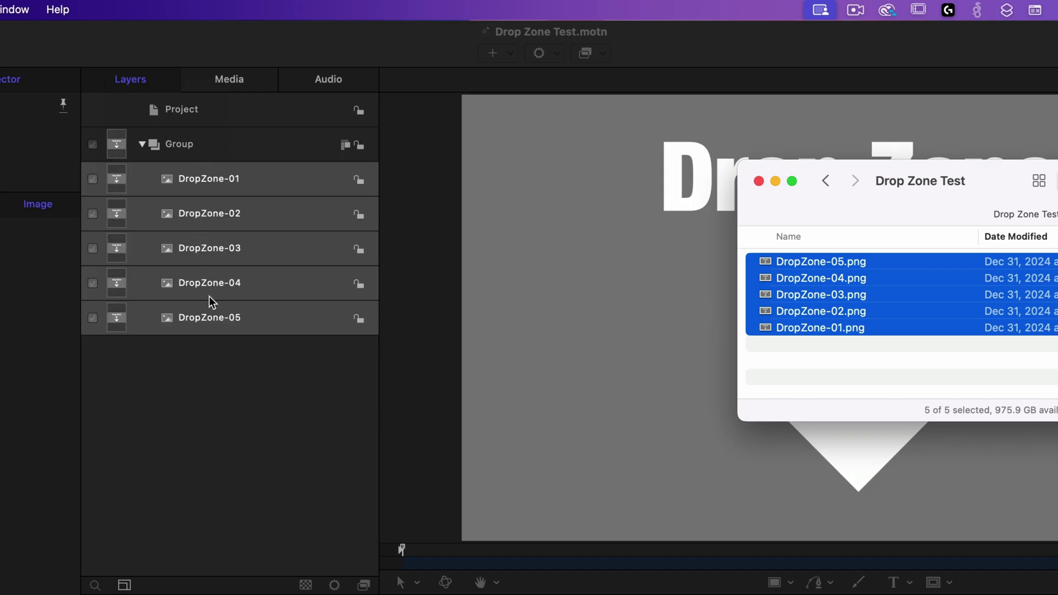
click(229, 364)
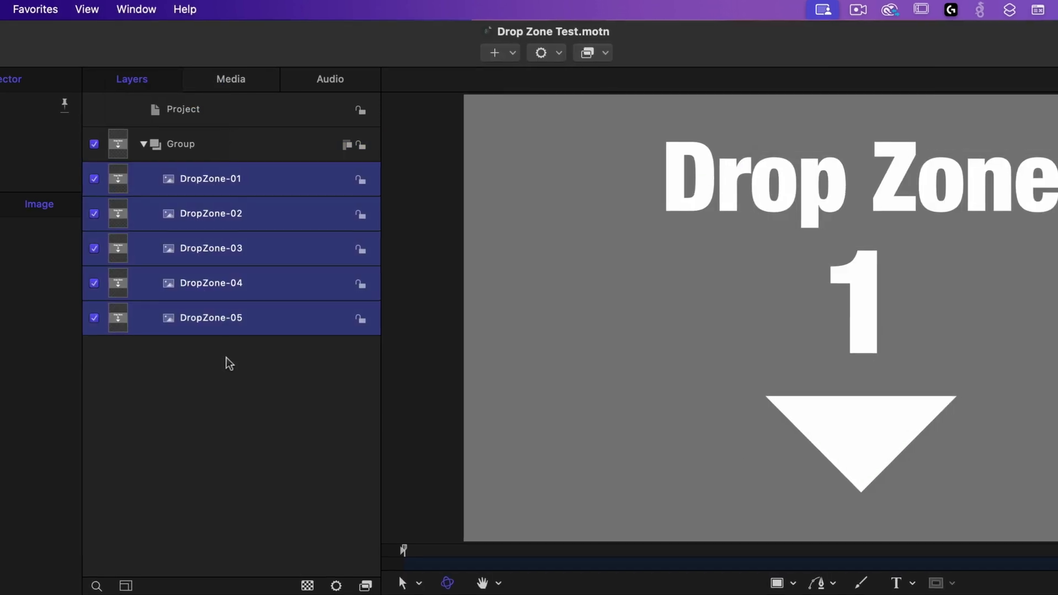
click(229, 363)
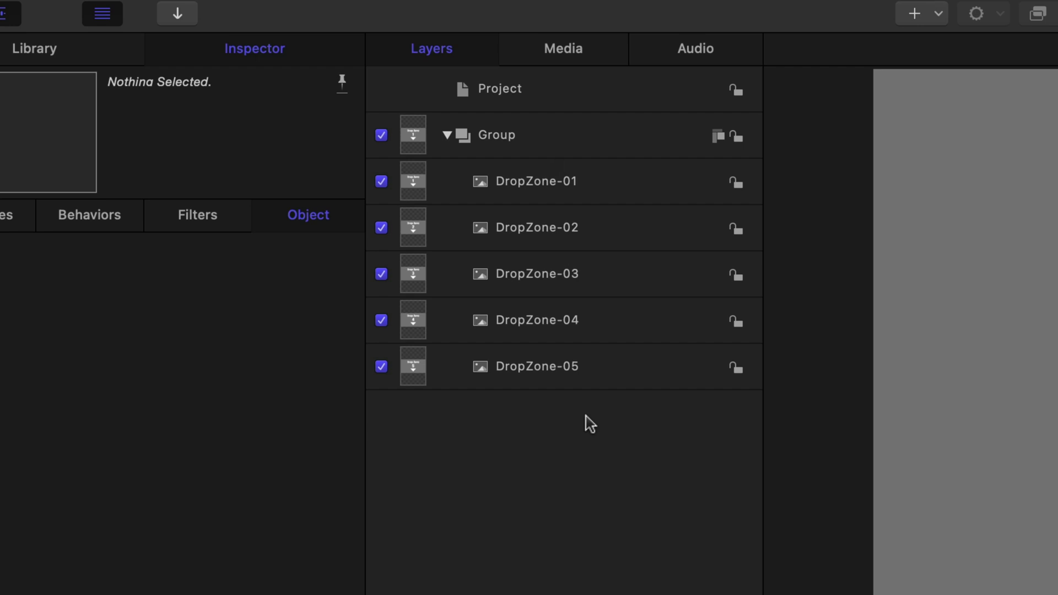
click(554, 196)
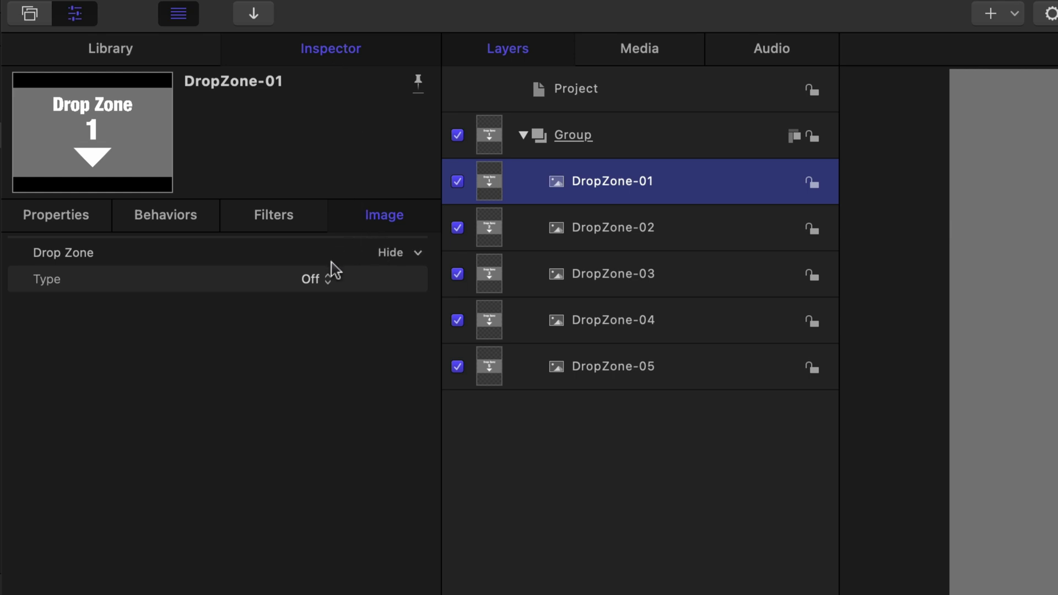
- Set Drop Zone Type to Drop Zone for DropZone-01, DropZone-02 and DropZone-03
mouse_move(216, 279)
click(331, 282)
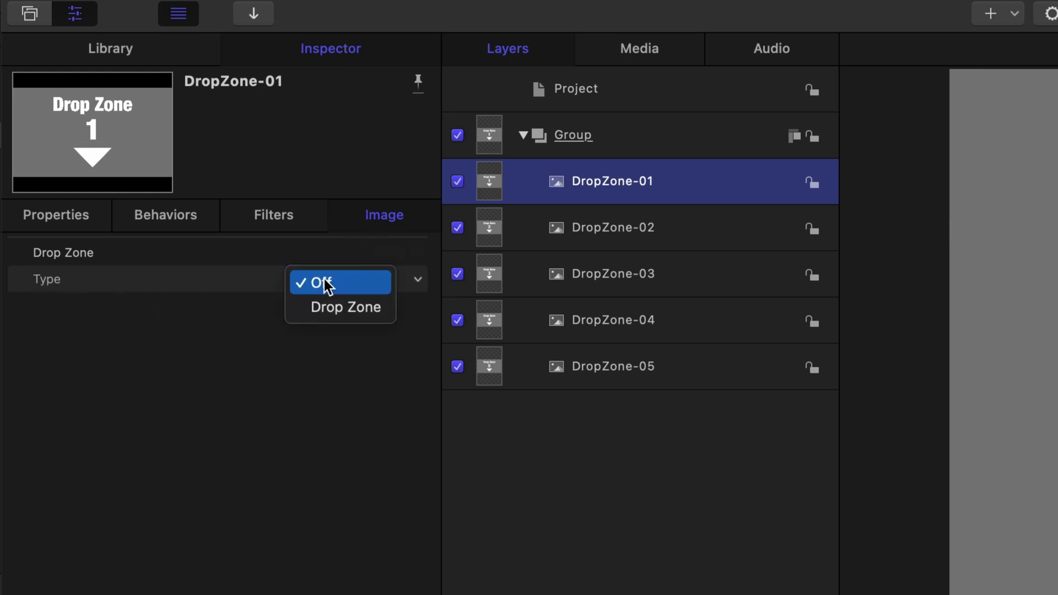
click(370, 313)
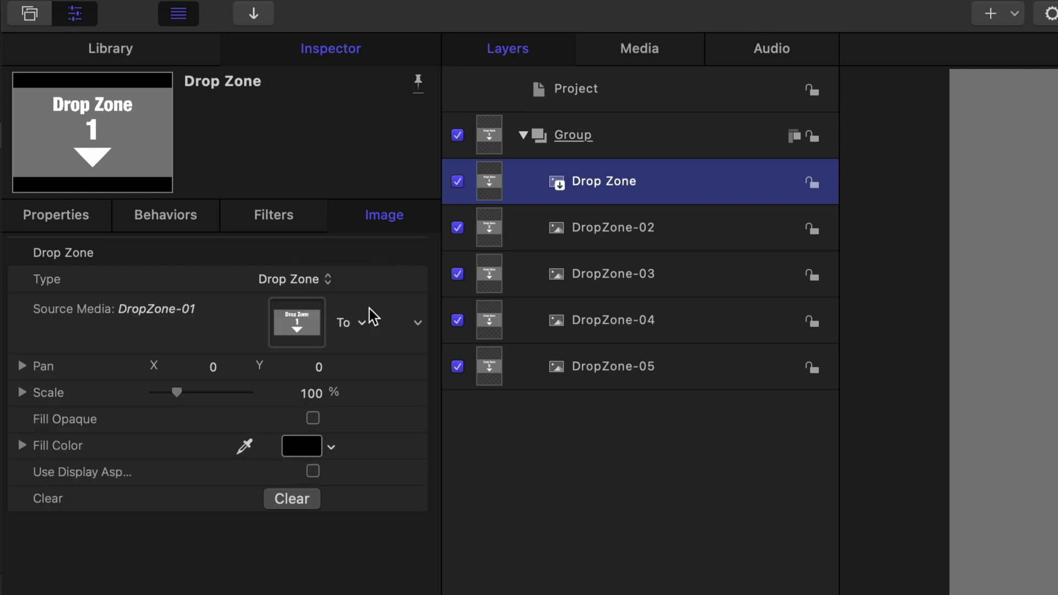
click(642, 236)
click(327, 279)
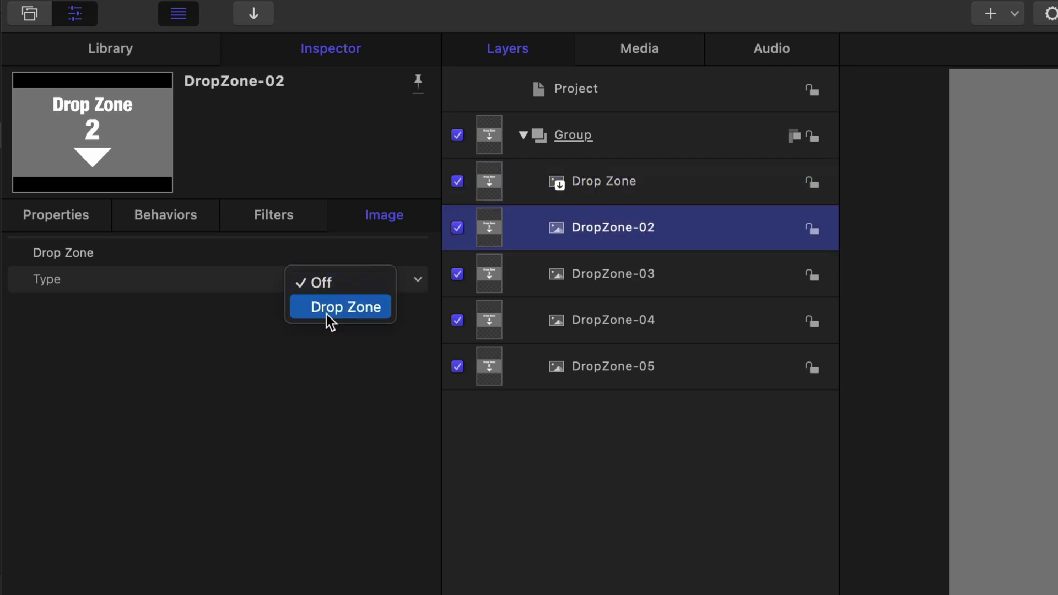
click(328, 322)
click(596, 281)
click(322, 281)
click(340, 306)
- Set Drop Zone Type to Drop Zone for DropZone-04 and DropZone-05, then deselect
click(487, 320)
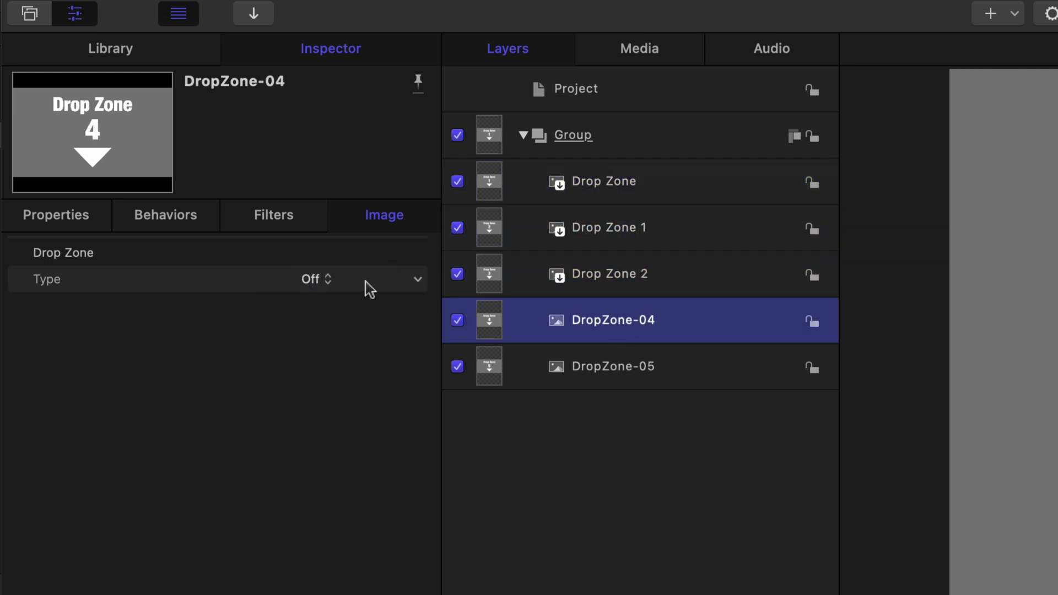
click(356, 281)
click(335, 307)
click(508, 366)
click(323, 281)
click(335, 308)
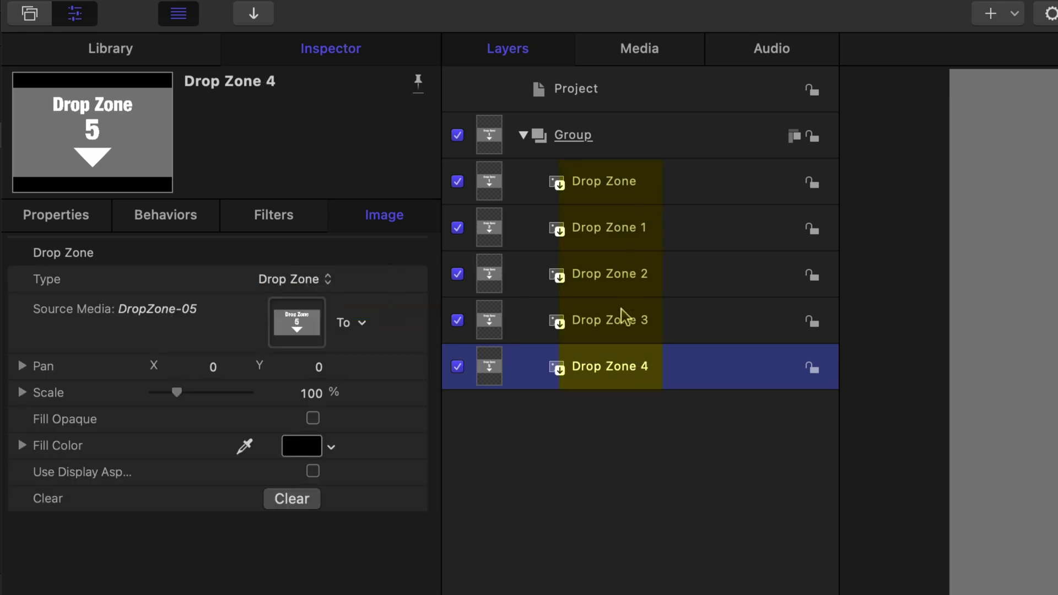
click(640, 411)
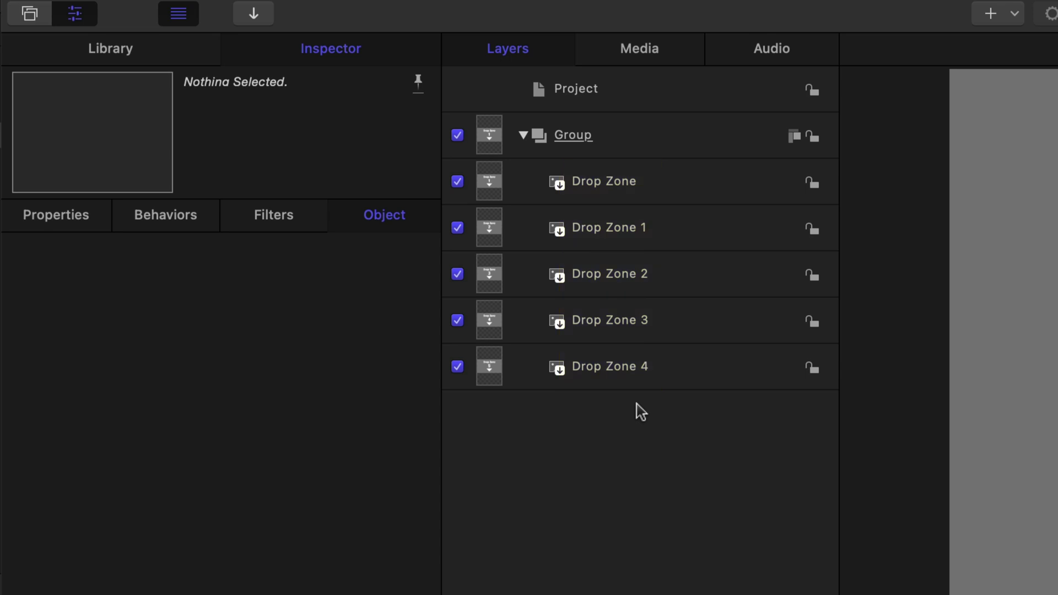
key(super+j)
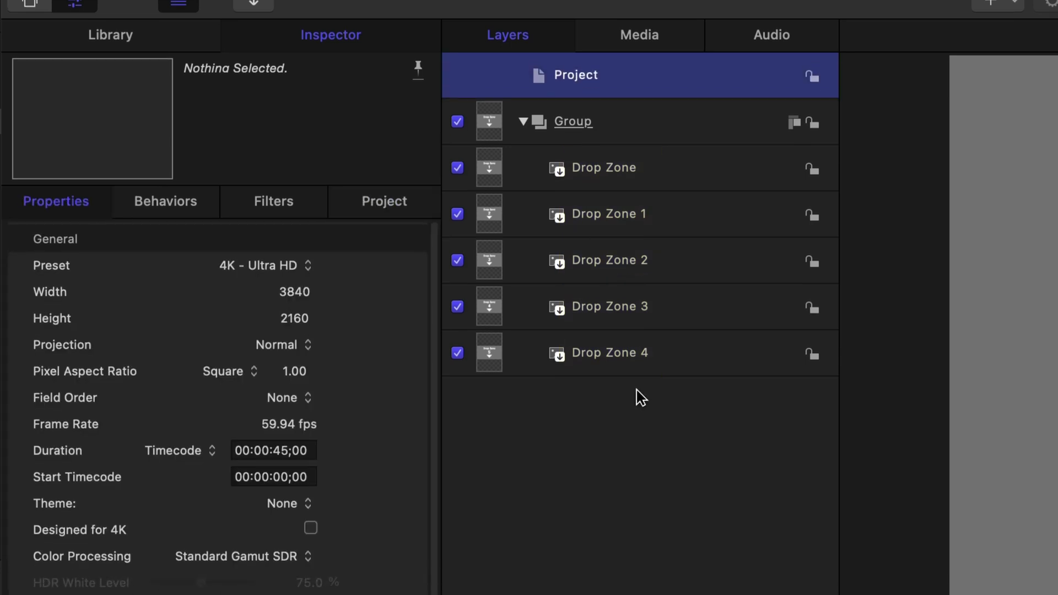
- Check the published Source Media parameters DropZone-01 to DropZone-05 under Project Publishing, then save
click(405, 81)
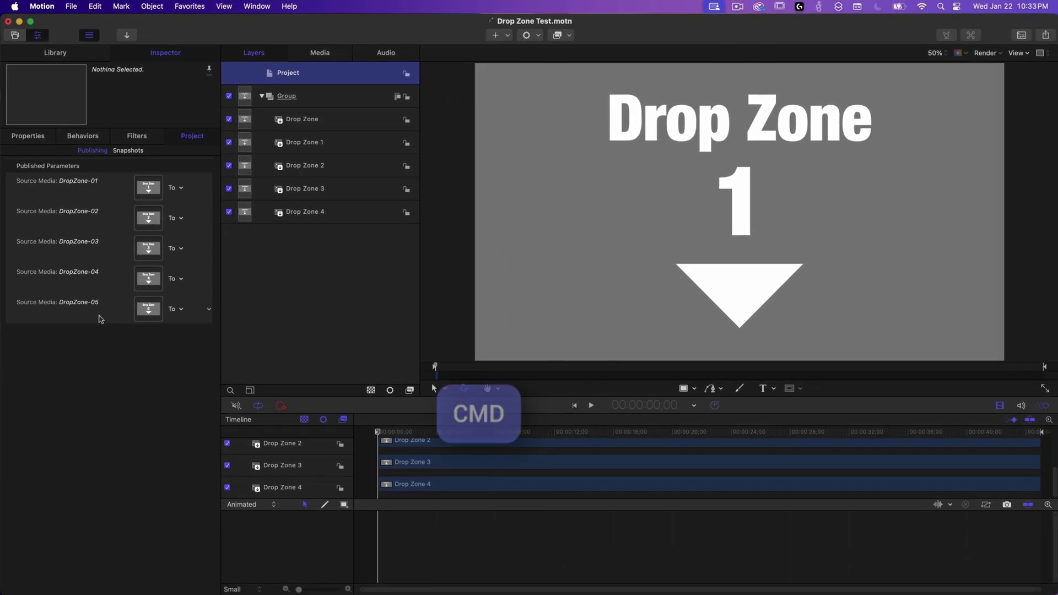
key(super+s)
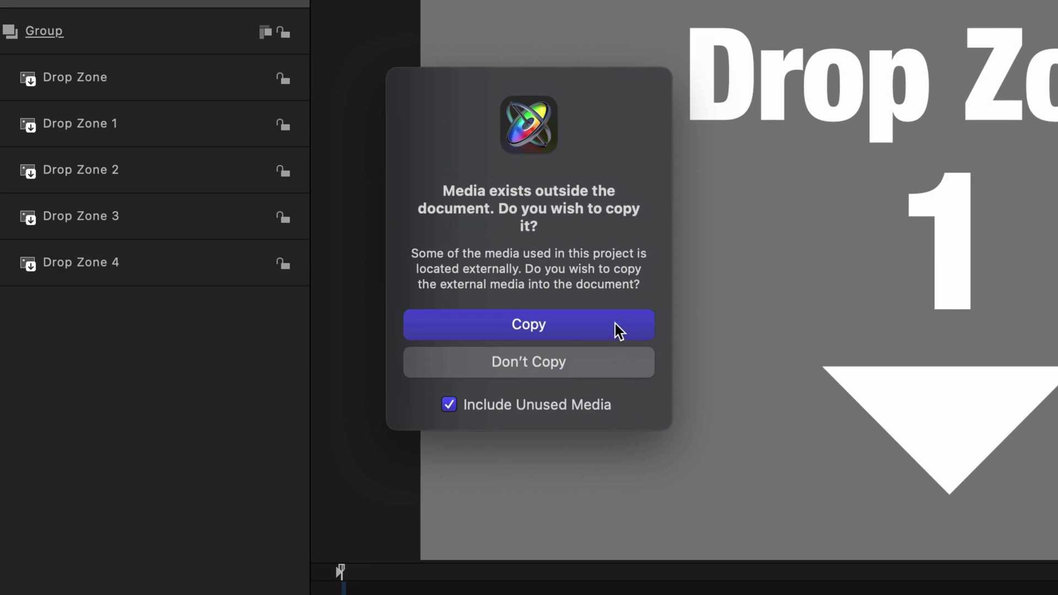
- Copy the external DropZone images into the document, then delete the old Drop Zone Test clip
click(618, 328)
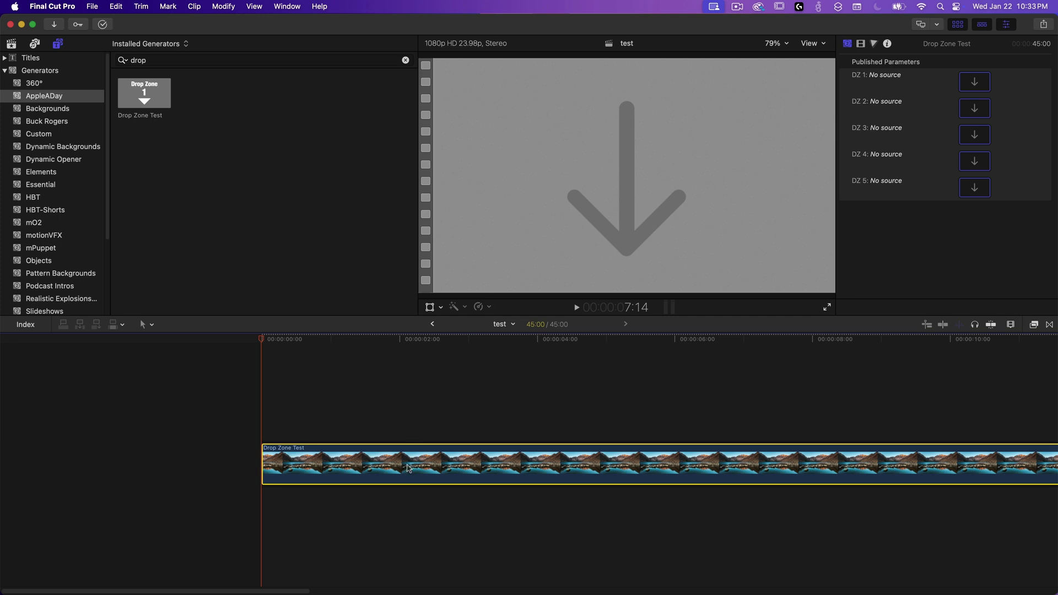
key(Delete)
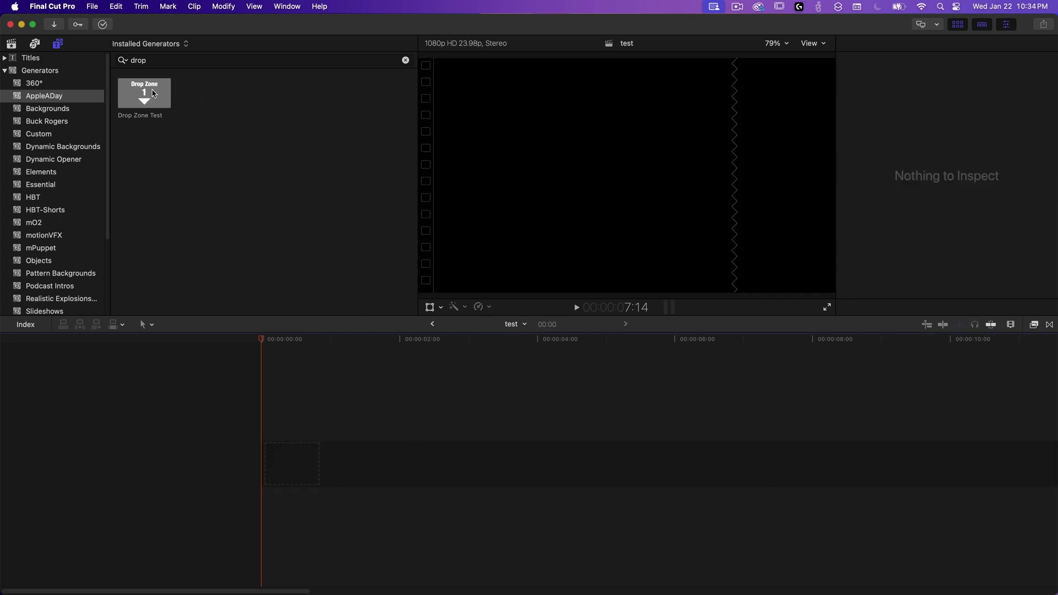
- Drag the updated Drop Zone Test generator from the Generators browser into Final Cut Pro's timeline
drag(152, 93, 273, 461)
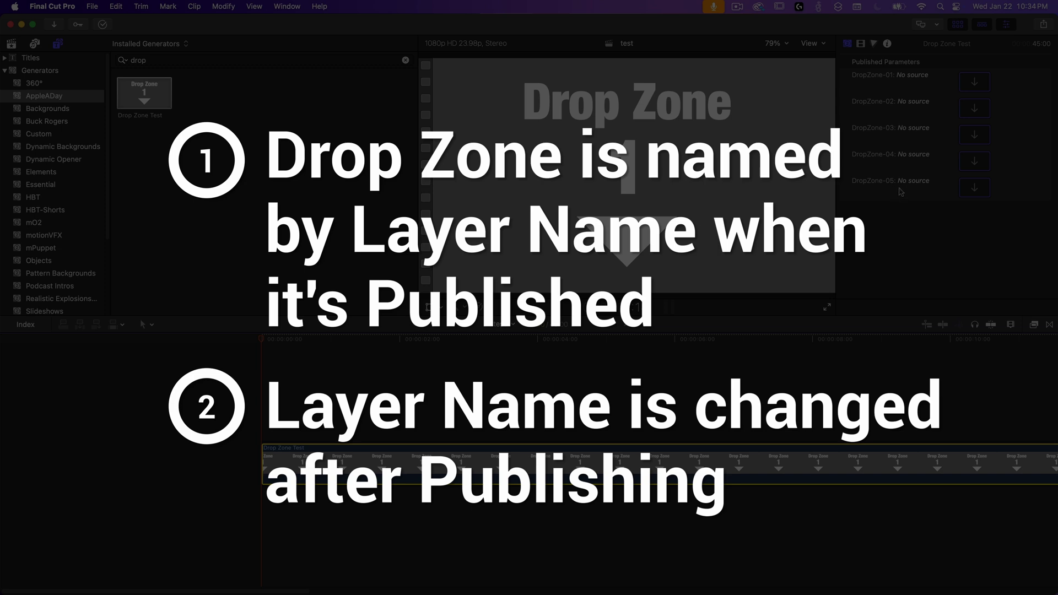
- Publish the Source Media parameter of Drop Zone and Drop Zone 1 in Motion
key(super+Tab)
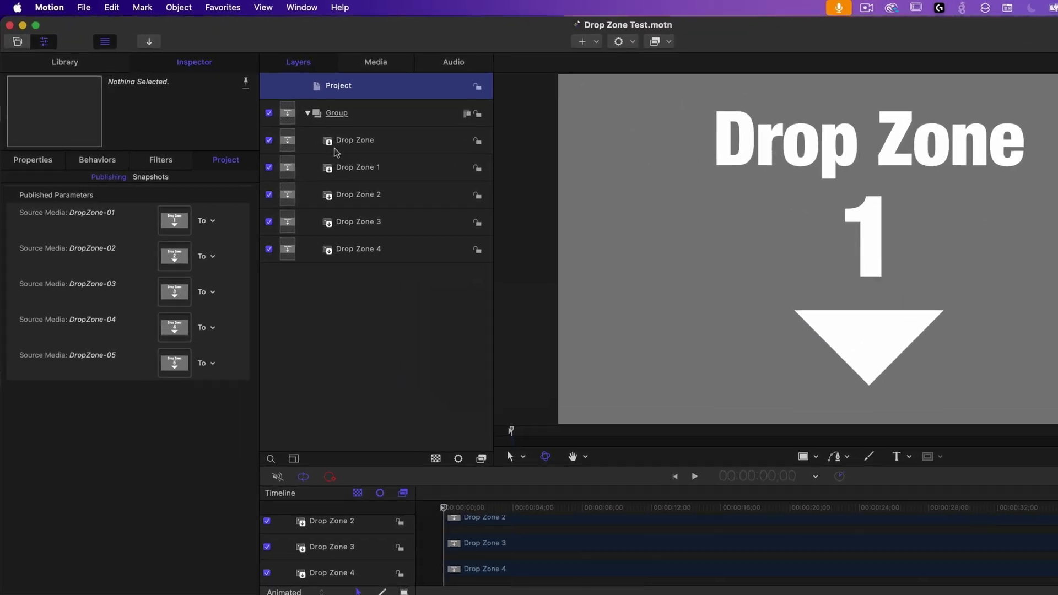
click(303, 115)
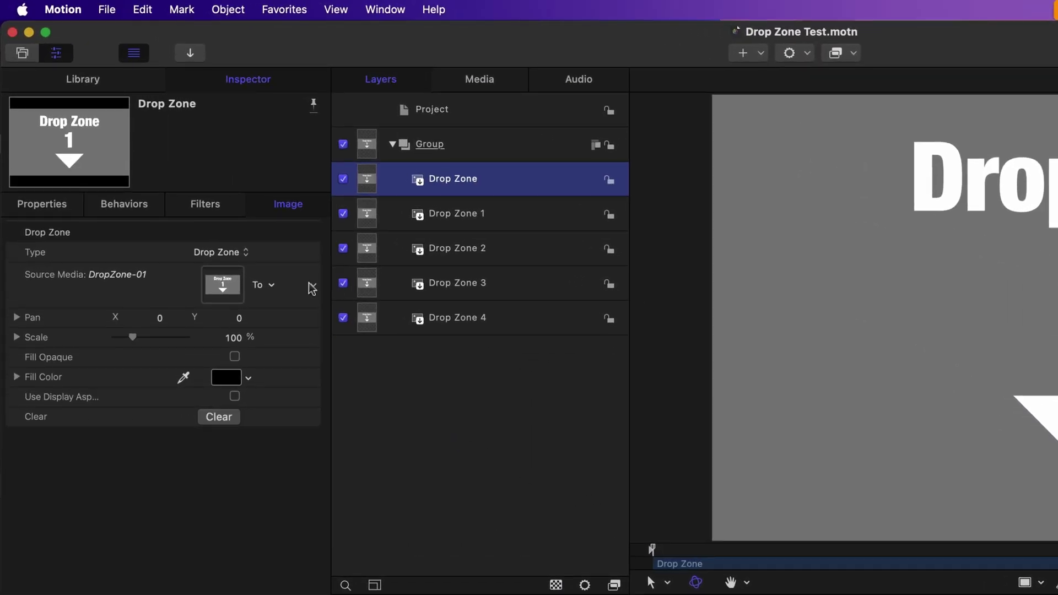
click(312, 288)
click(366, 510)
key(Down)
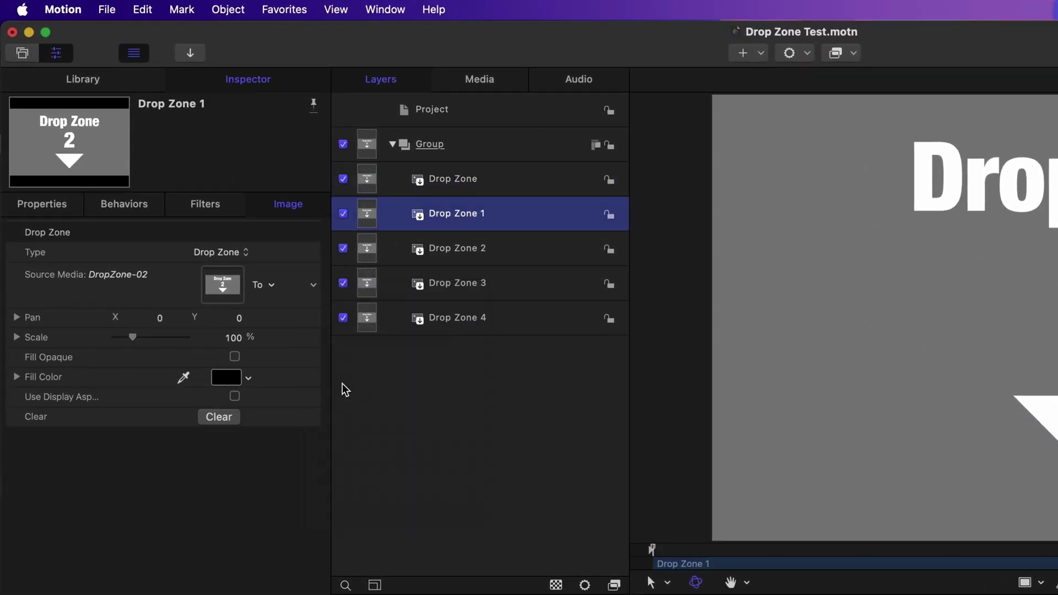
click(313, 285)
click(373, 508)
- Publish Source Media for Drop Zone 2 through 4, and check the parameters in Final Cut Pro
key(Down)
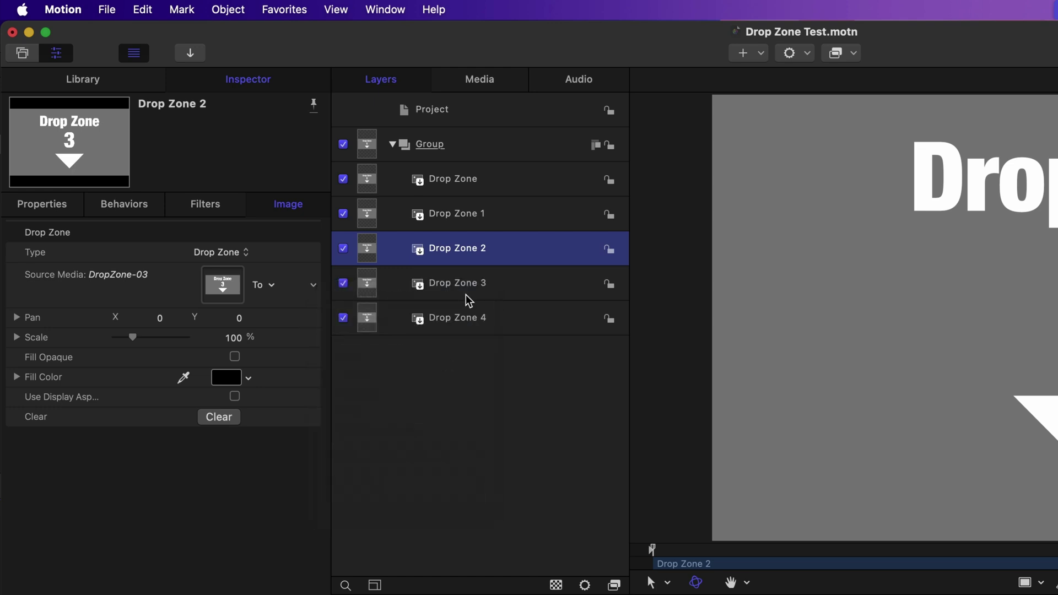
key(Down)
click(313, 284)
click(366, 508)
key(Down)
click(312, 284)
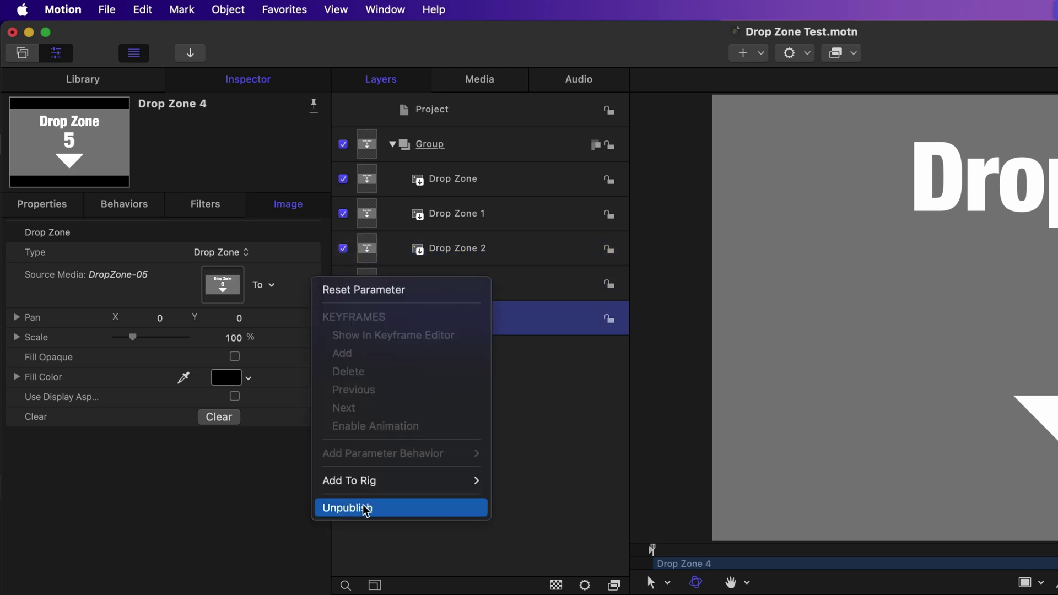
click(366, 507)
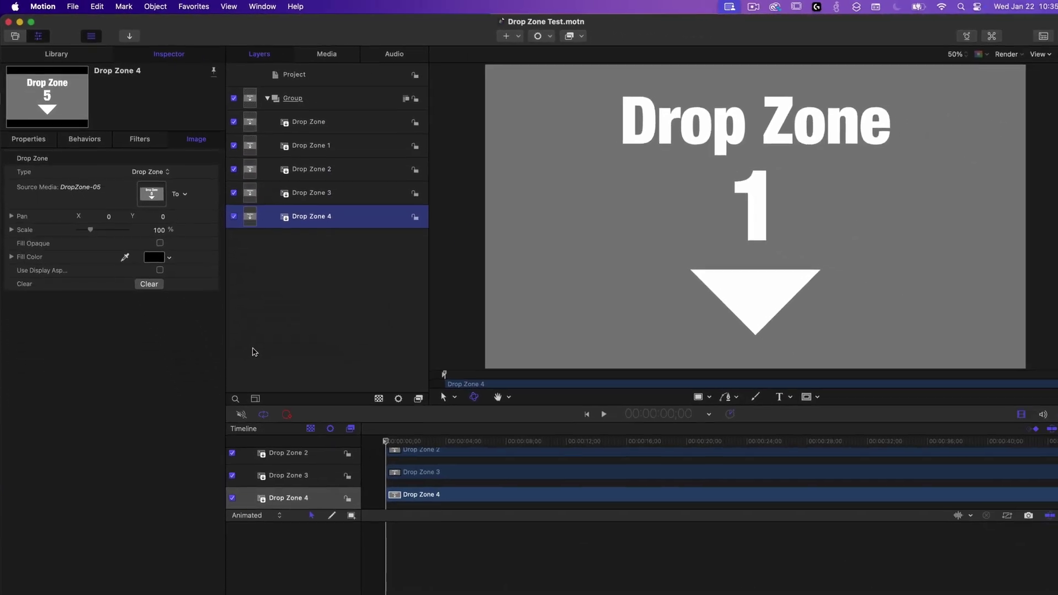
key(super+Tab)
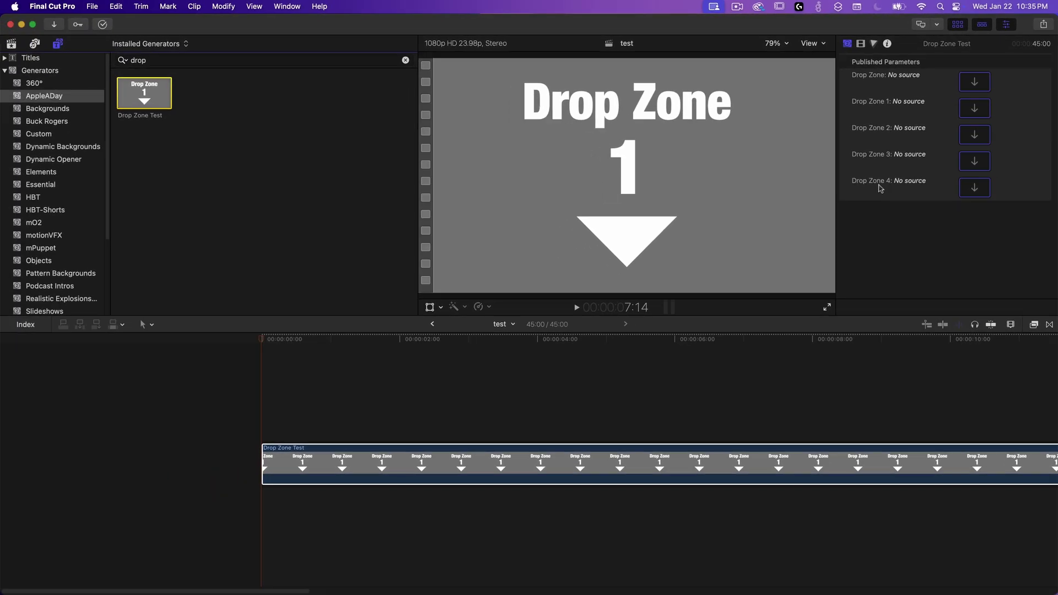
key(cmd+Tab)
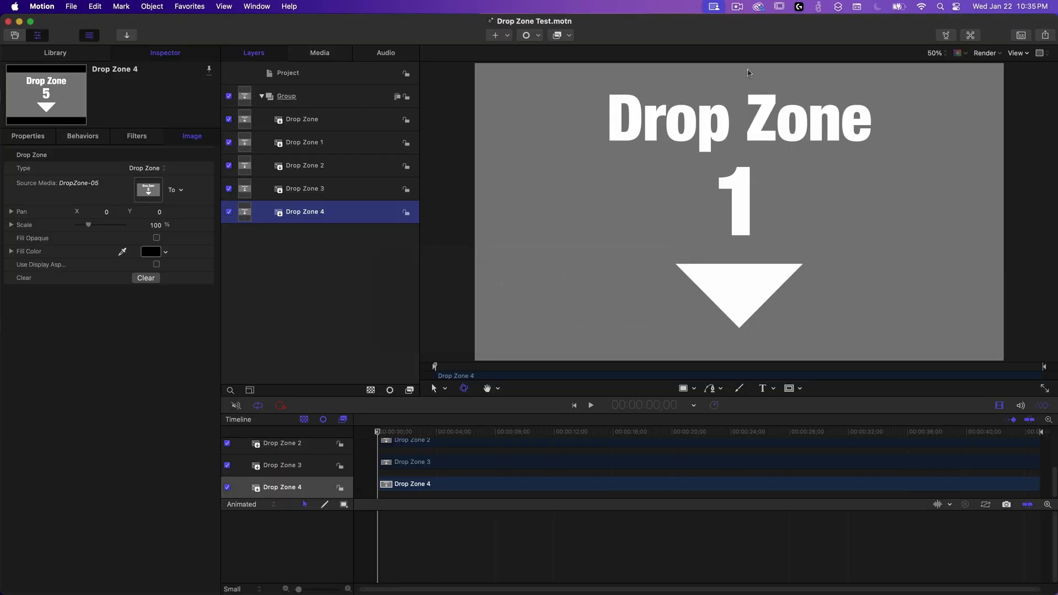
- Delete the five drop zone layers and drag DropZone-01 to DropZone-05 PNGs from Finder into the Group
shift+click(356, 121)
key(Delete)
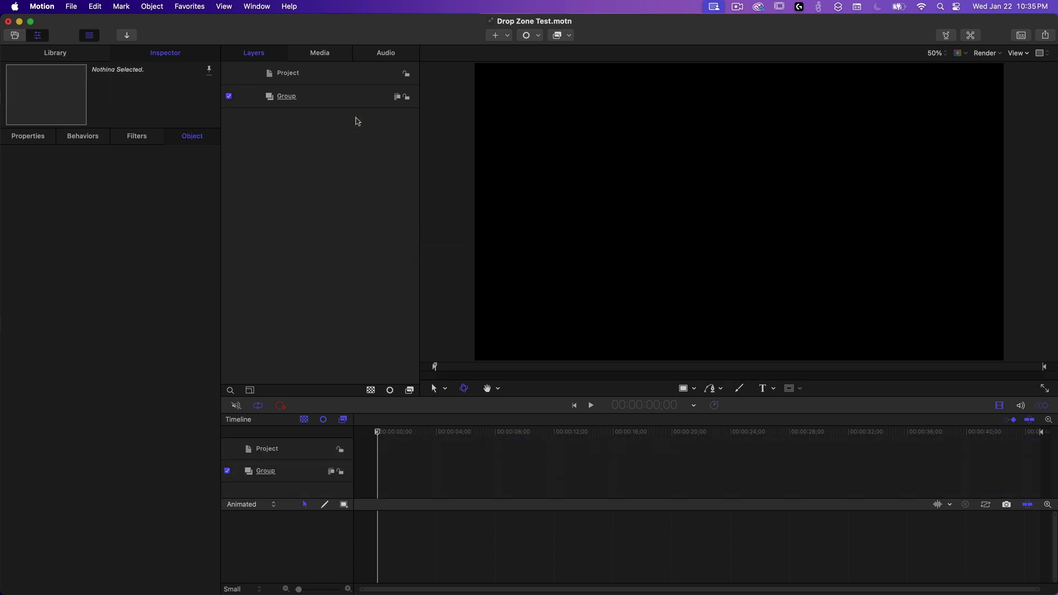
key(super+Tab)
key(super+Tab)
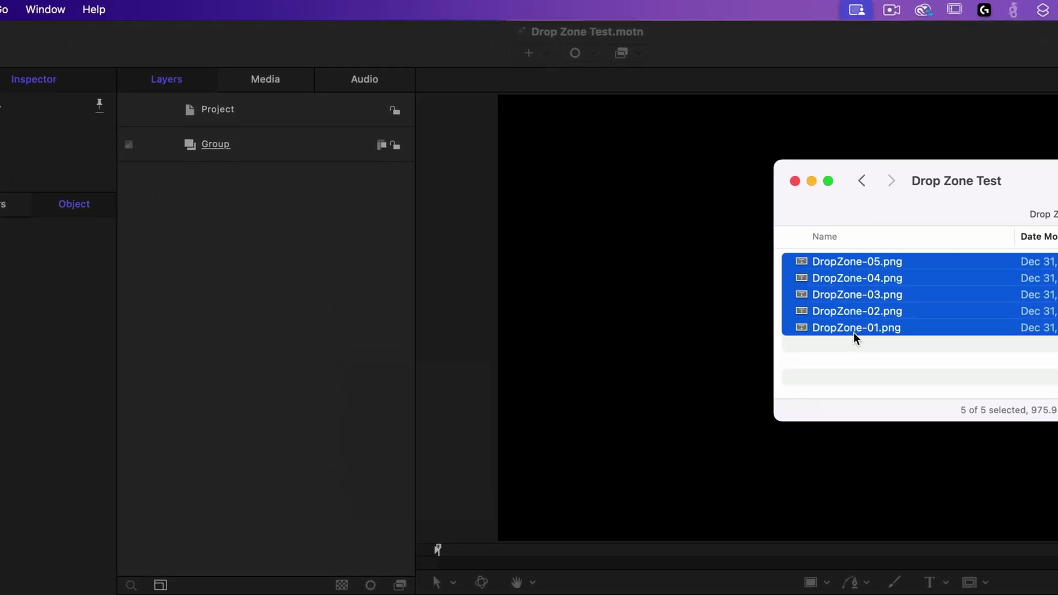
drag(855, 335, 219, 148)
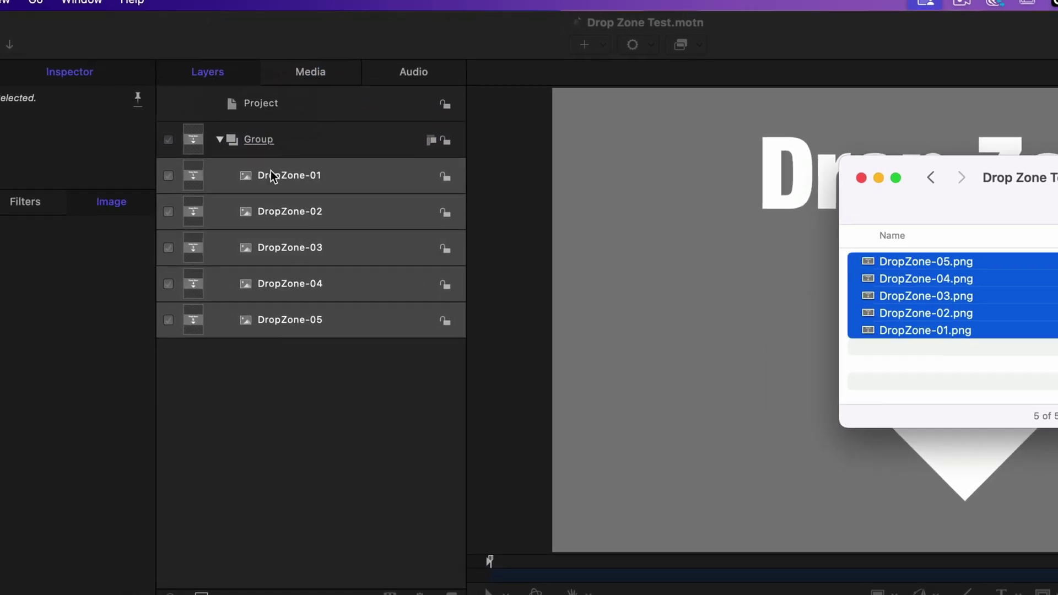
key(super+Tab)
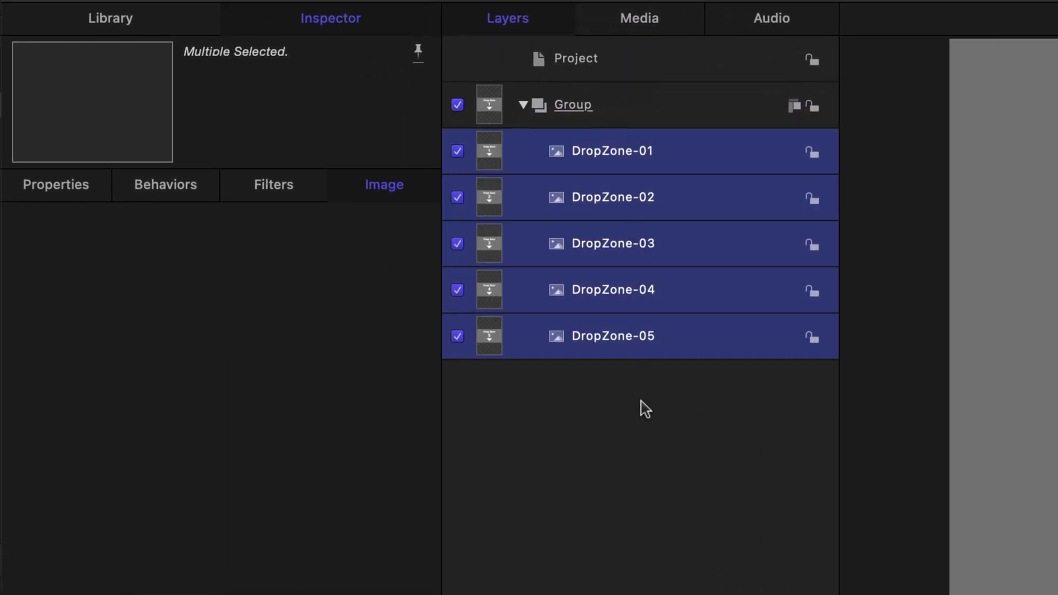
click(640, 404)
- Set DropZone-01's image Type to Drop Zone and rename the layer back to DropZone-01
click(628, 161)
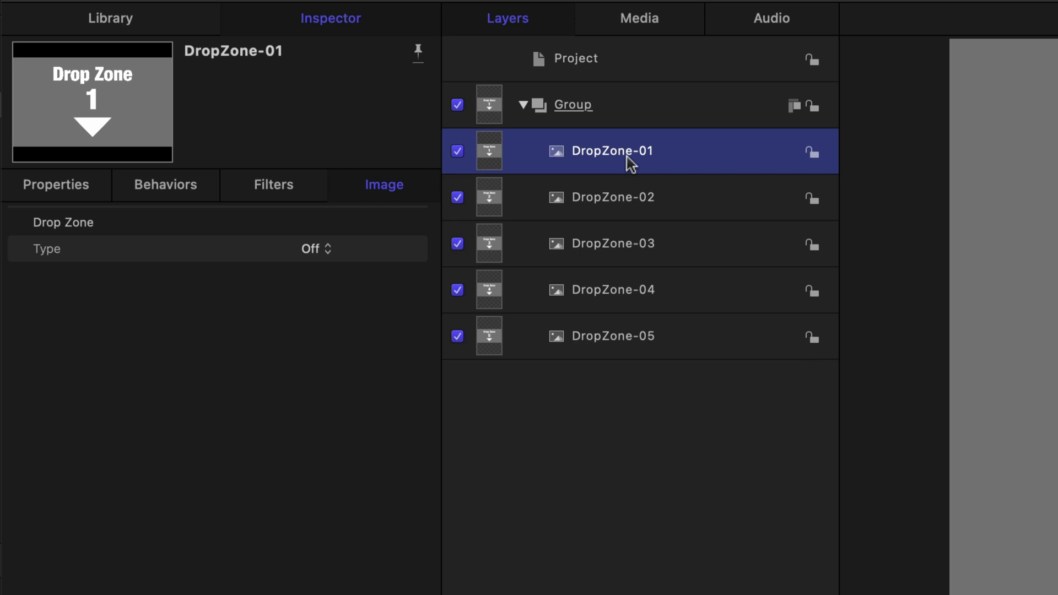
mouse_move(356, 249)
click(324, 252)
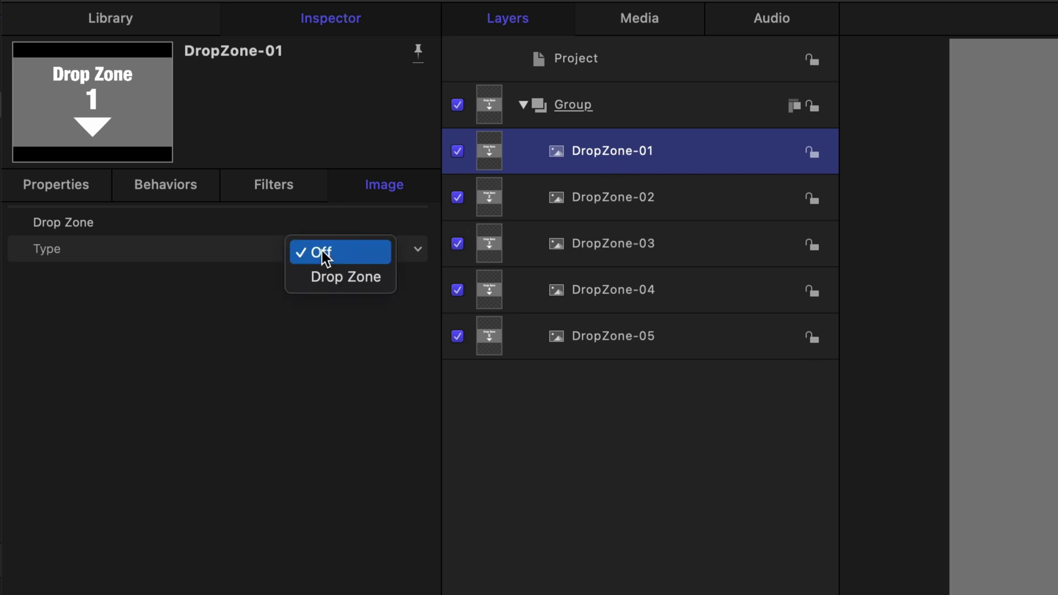
click(331, 277)
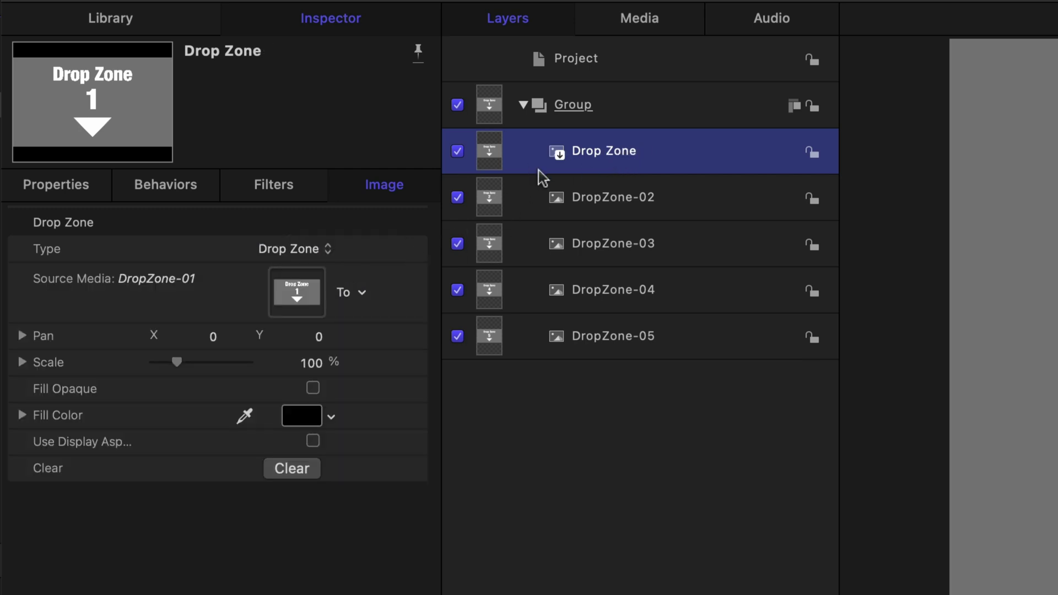
double_click(597, 154)
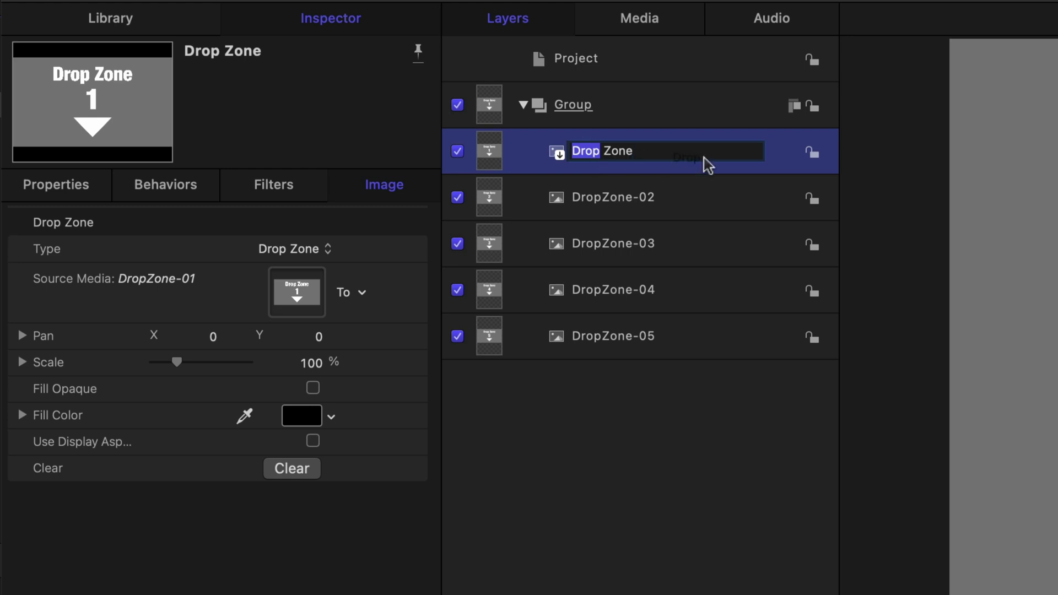
click(675, 153)
key(BackSpace)
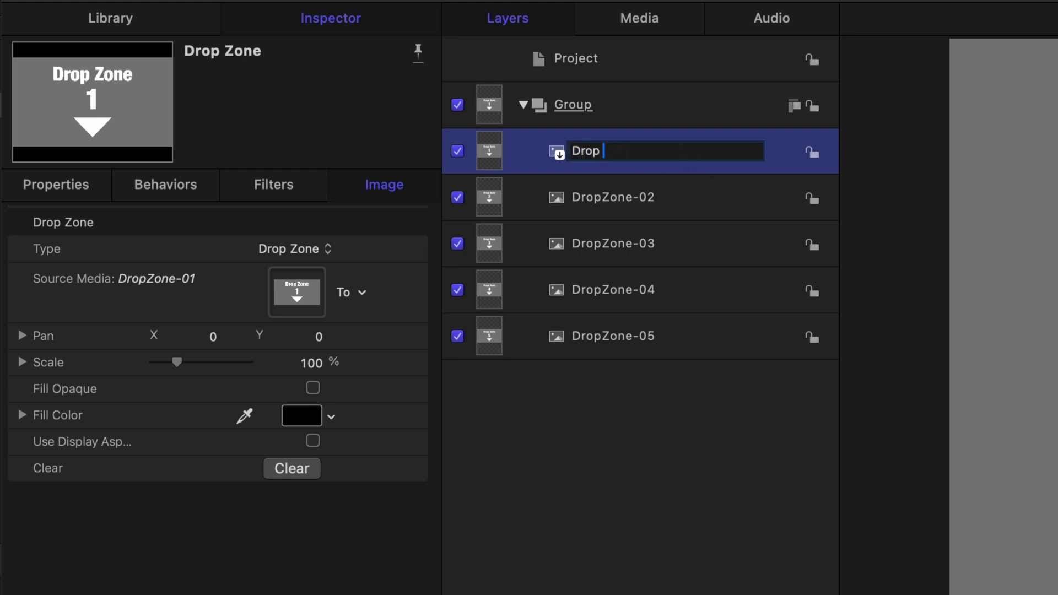
text(01)
key(Return)
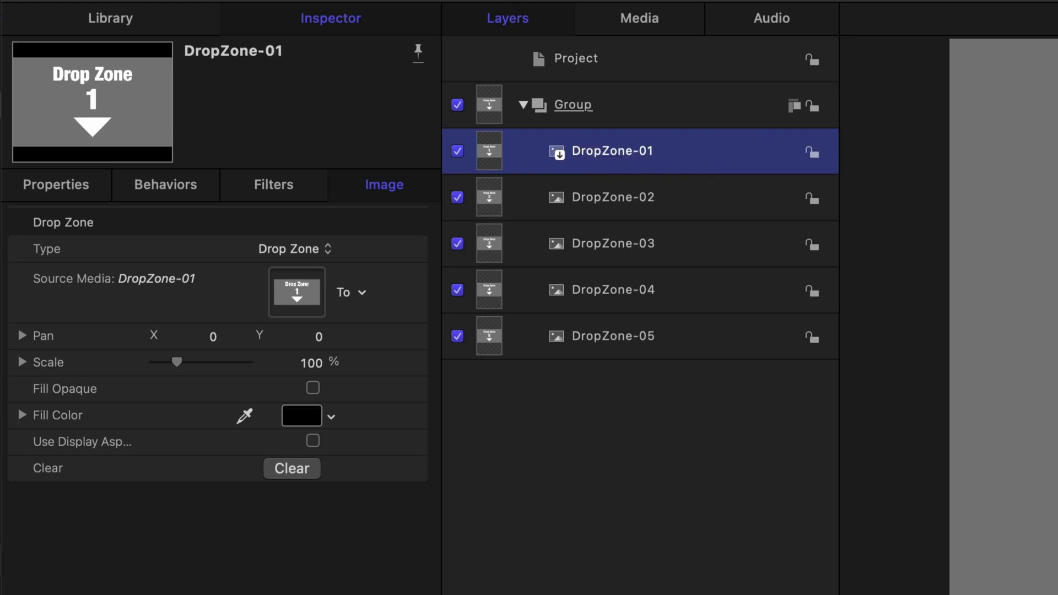
- Make DropZone-02 and DropZone-03 drop zones, keeping their layer names
click(592, 204)
click(327, 249)
click(326, 280)
double_click(601, 195)
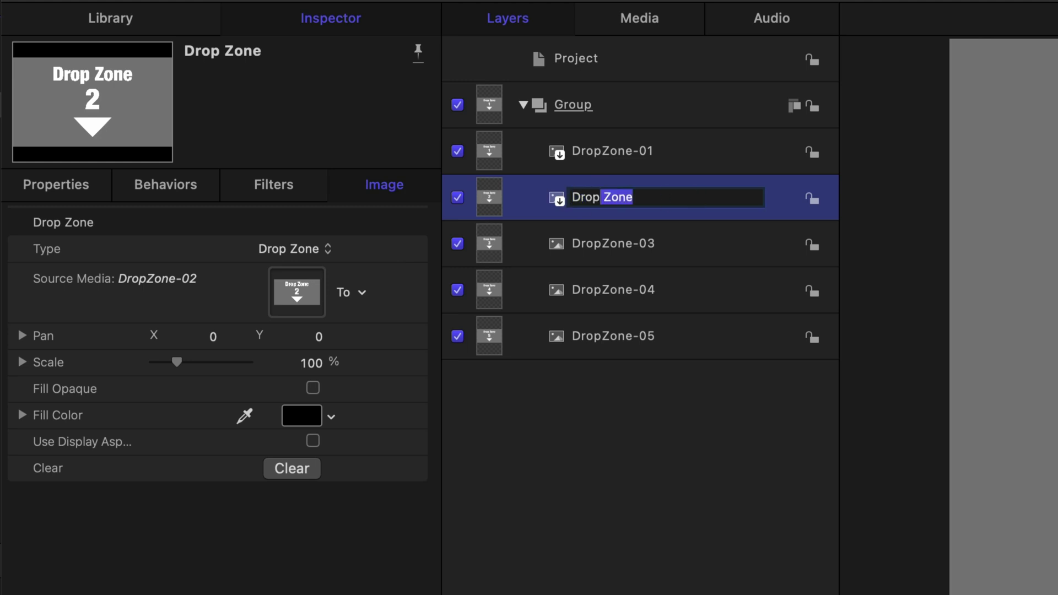
text(-02)
key(Return)
click(628, 248)
click(325, 249)
click(330, 276)
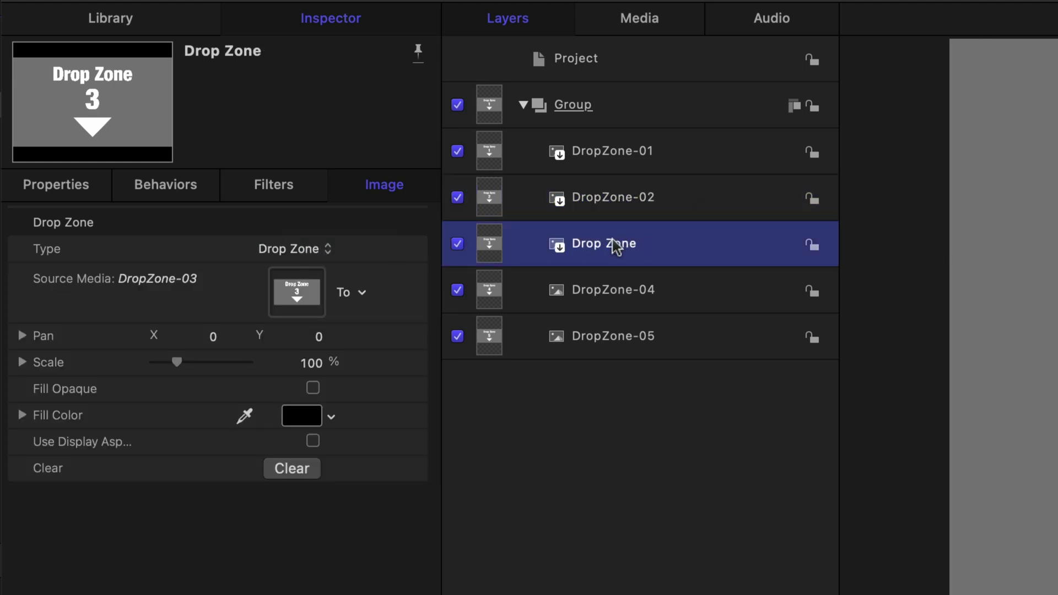
double_click(619, 243)
text(DropZ)
key(Return)
- Make DropZone-04 and DropZone-05 drop zones, keeping their layer names
click(633, 294)
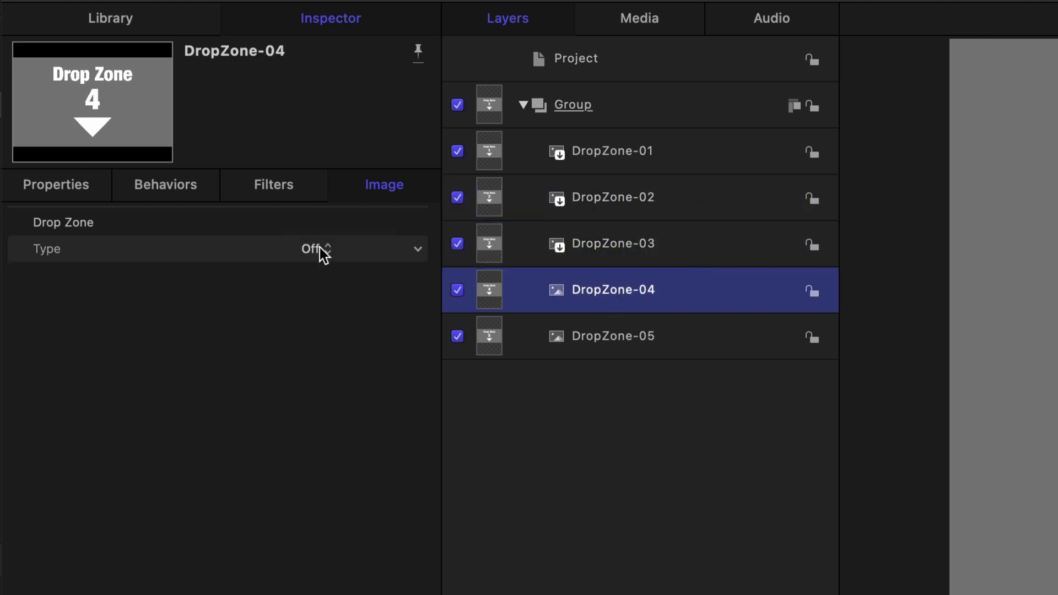
click(324, 249)
click(330, 275)
double_click(612, 291)
text(Zone-04)
key(Return)
click(619, 337)
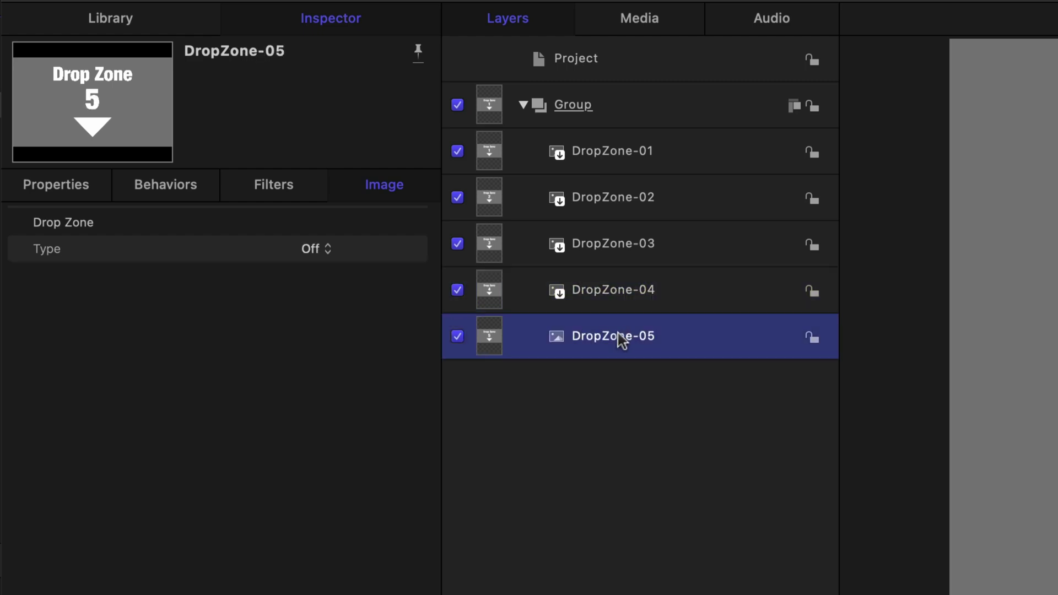
click(324, 250)
click(332, 275)
double_click(609, 338)
text(Zone-05)
key(Return)
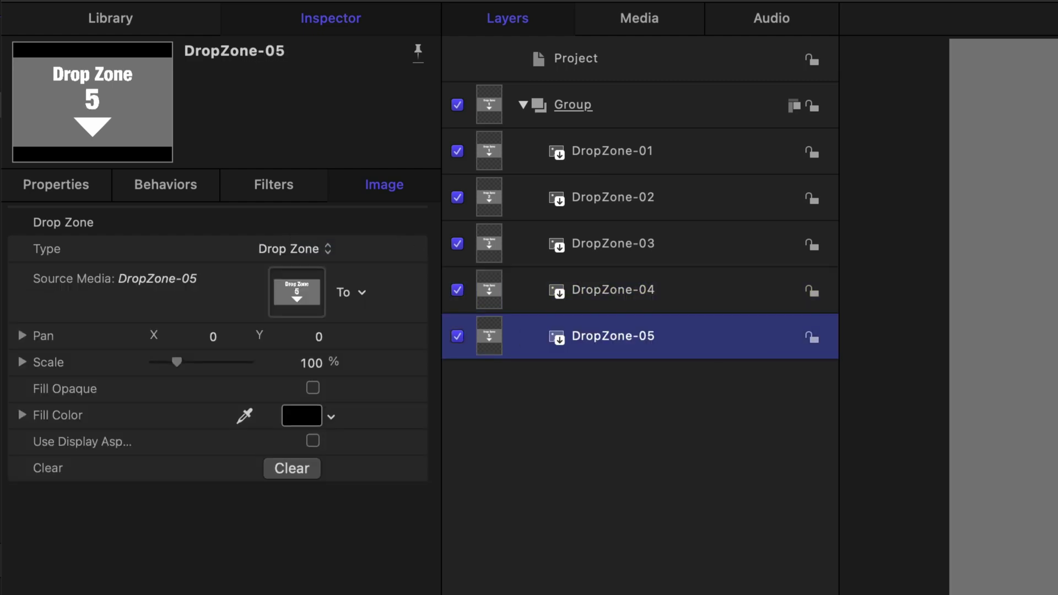
- Save with media copied and confirm Source Media DropZone-01 to DropZone-05 under Project Publishing
key(Return)
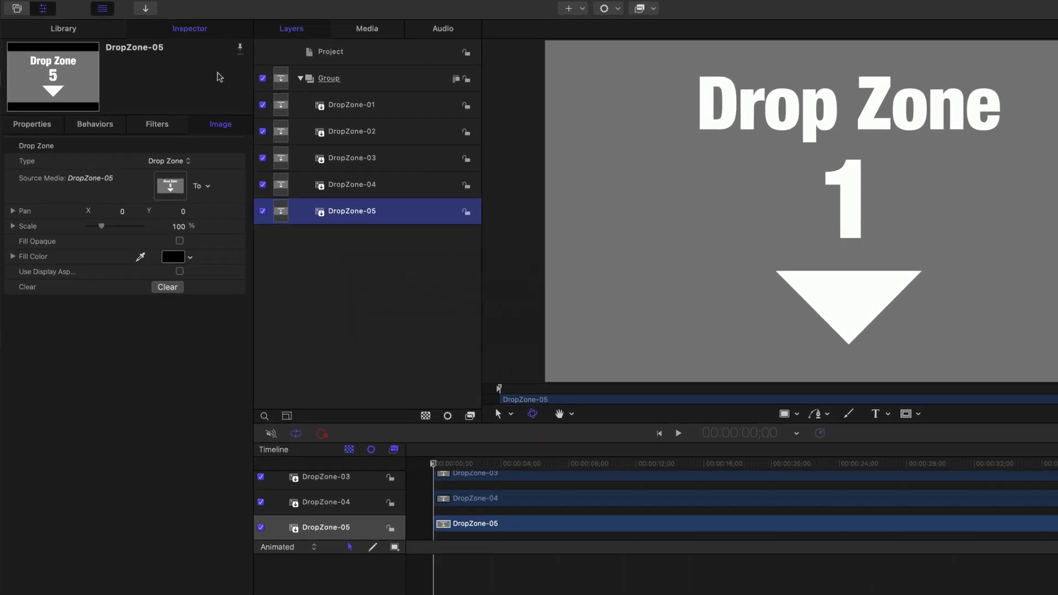
click(323, 248)
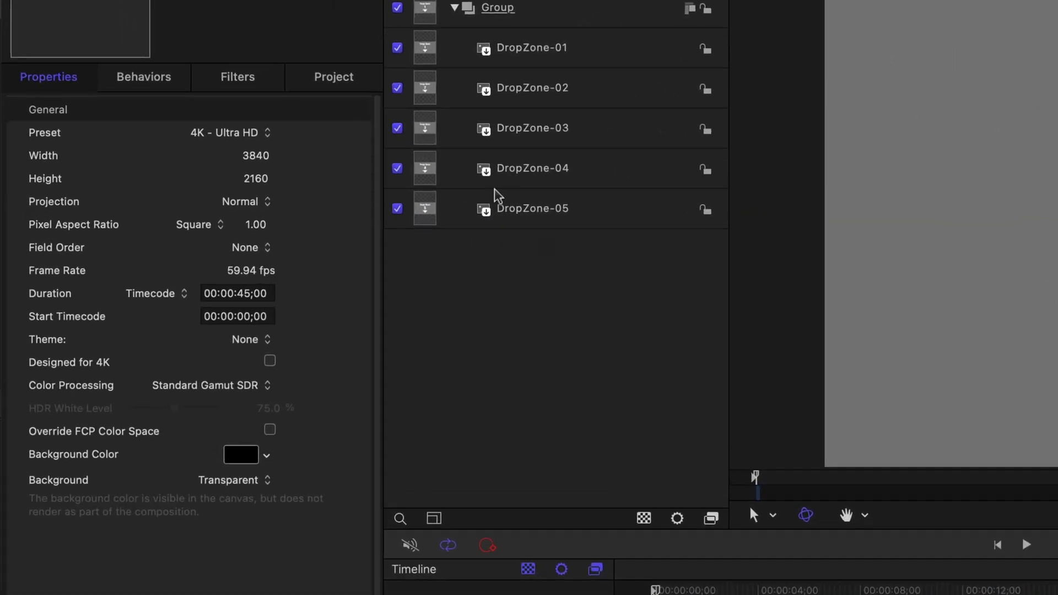
click(204, 138)
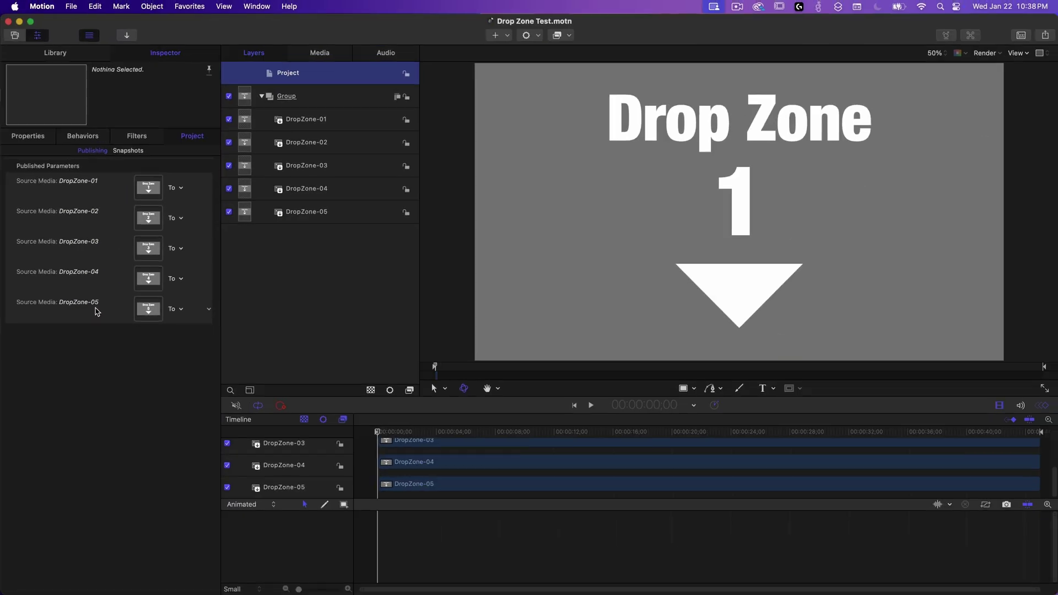
key(super+Tab)
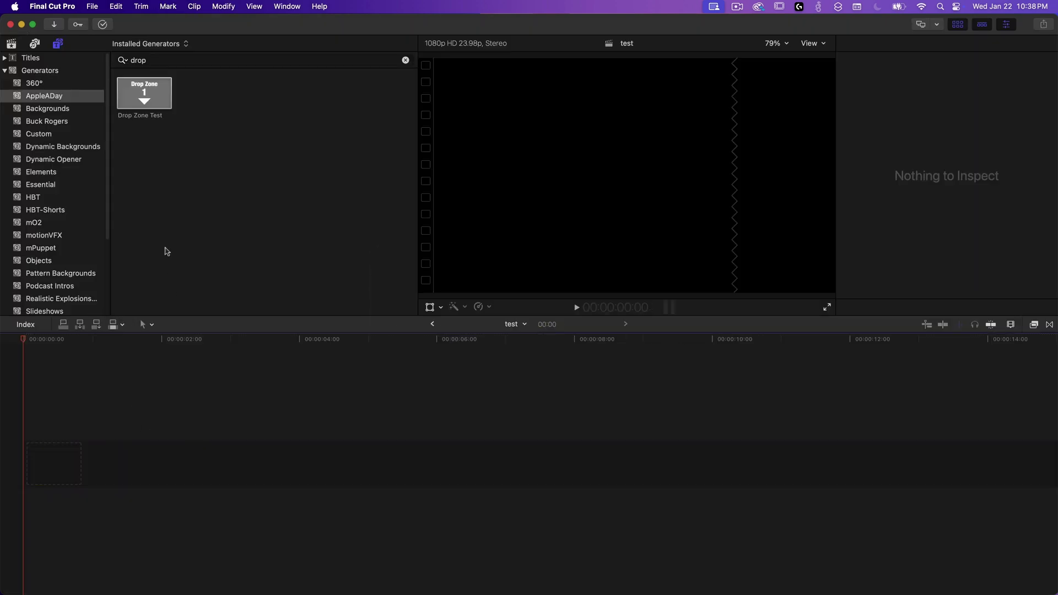
- Drag Drop Zone Test into the timeline, showing empty parameters DropZone-01 through DropZone-05
drag(145, 96, 219, 467)
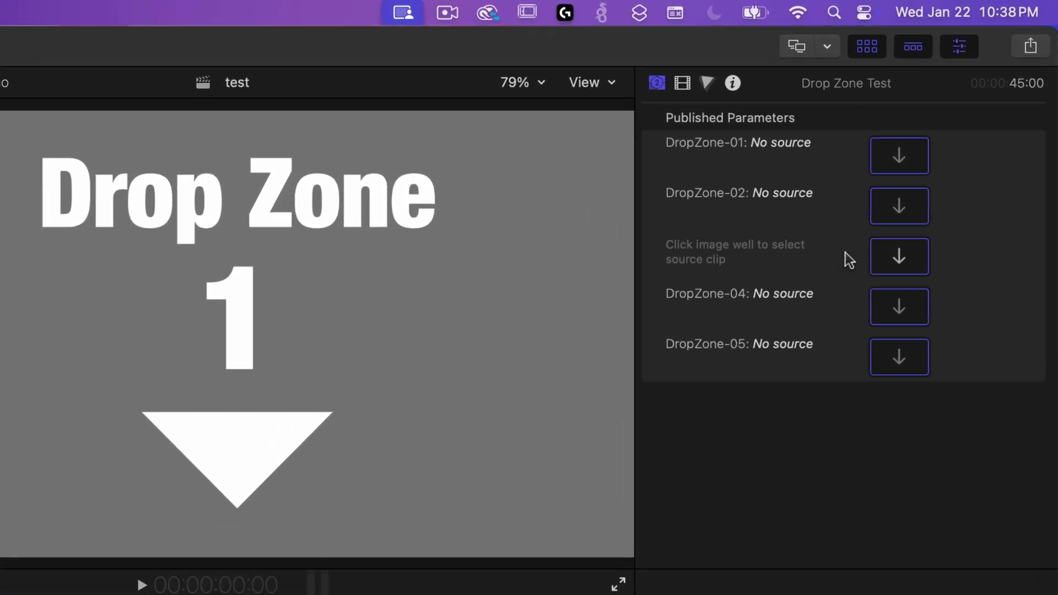